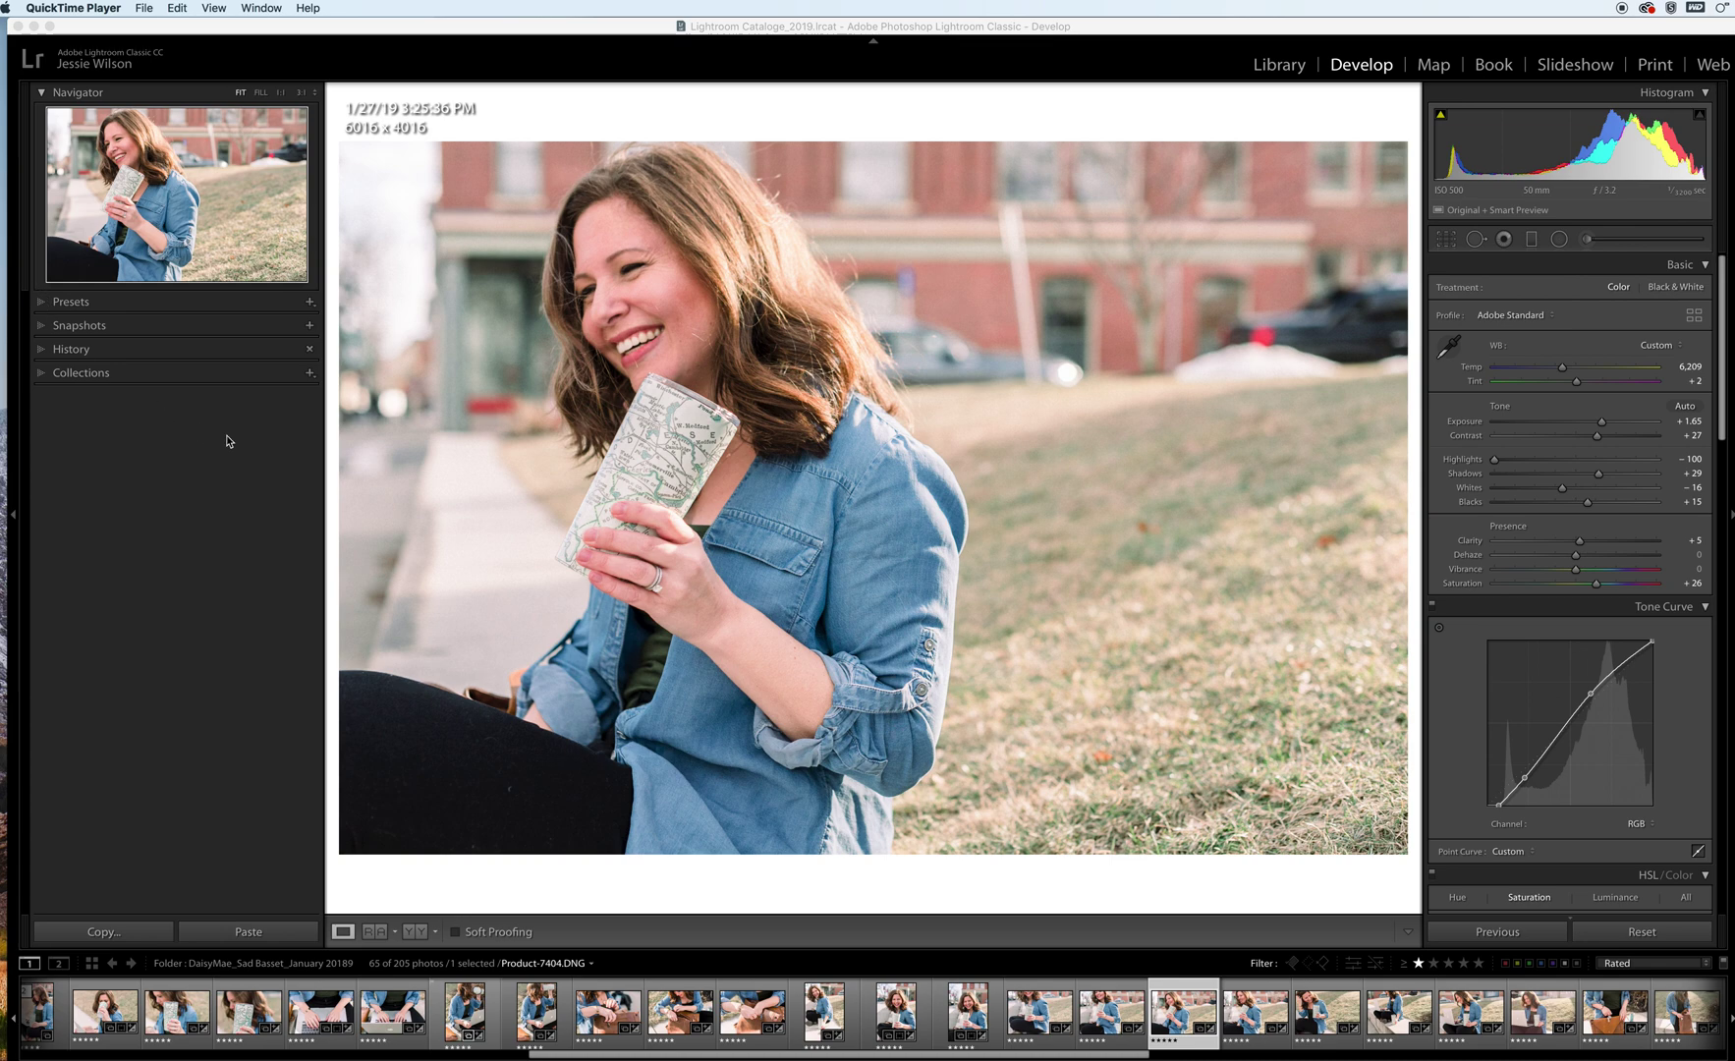
- Expand the Presets panel and collapse the JBC Desktop Presets folder
left_click(44, 302)
left_click(62, 469)
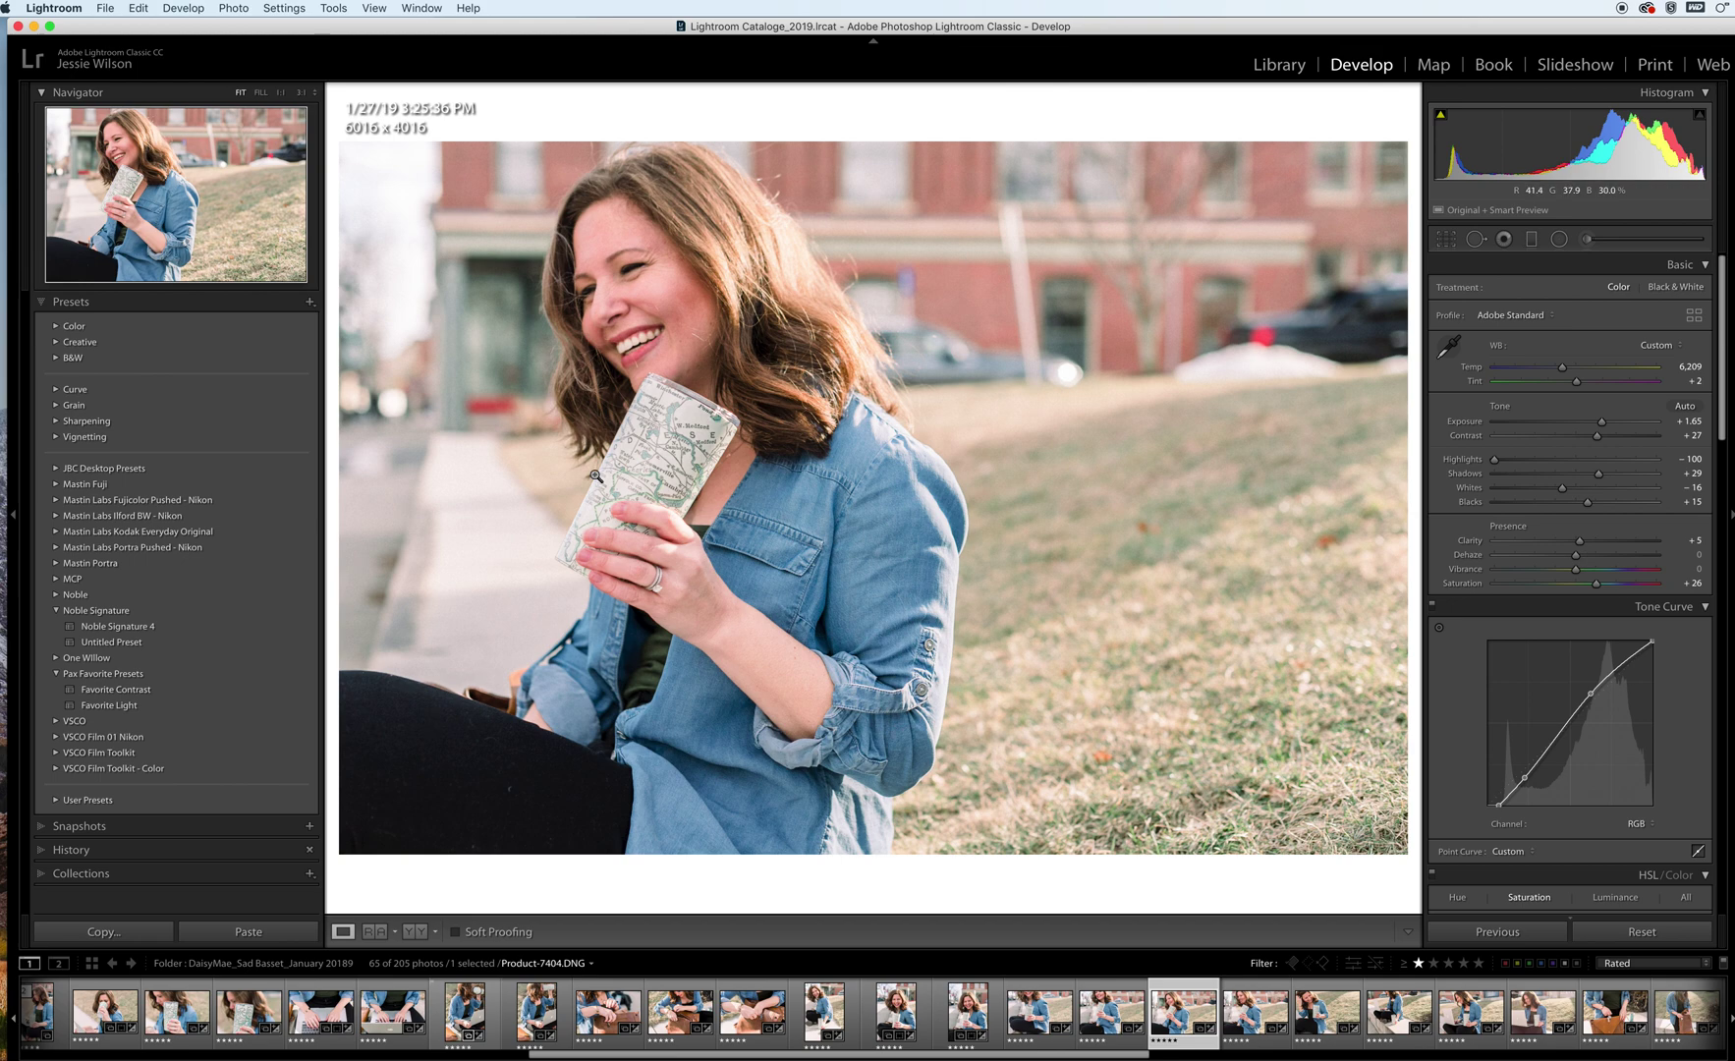
- Compare the portrait in Reference and Before/After views, then return to Loupe view
left_click(383, 934)
left_click(413, 932)
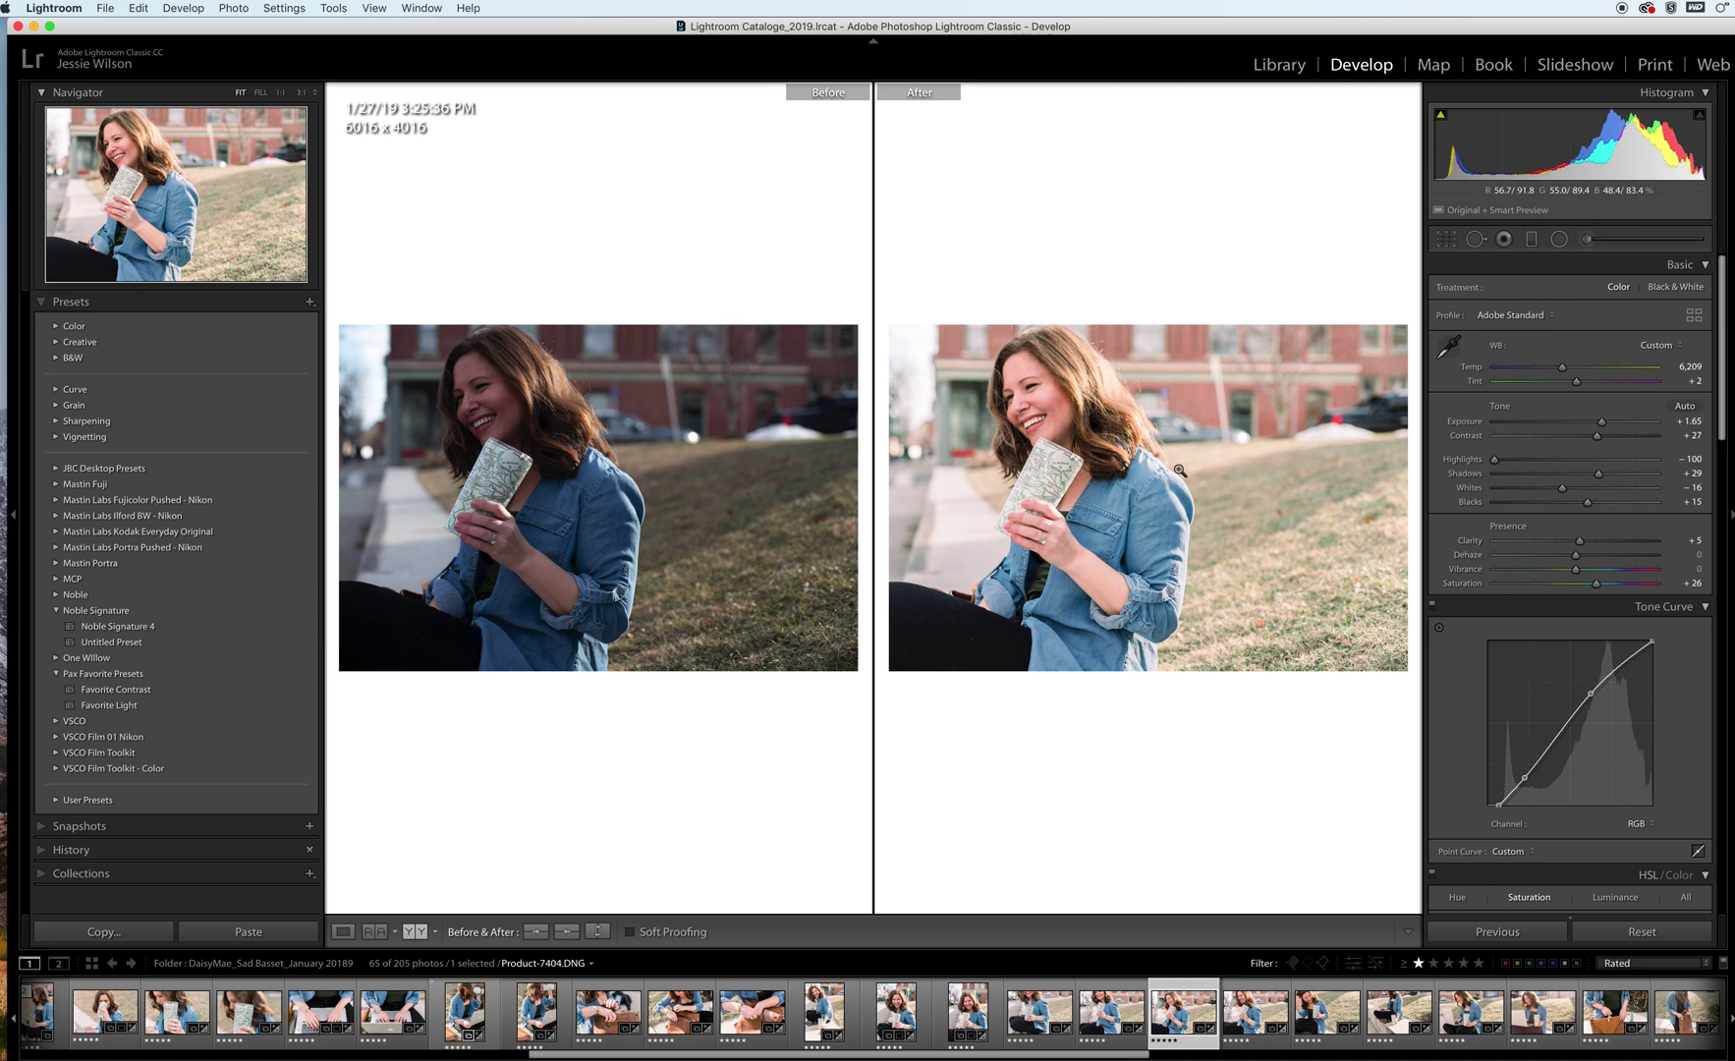
left_click(342, 931)
- Reset the portrait's develop settings to default, then apply the Noble Signature 4 preset
right_click(1197, 1002)
mouse_move(1306, 887)
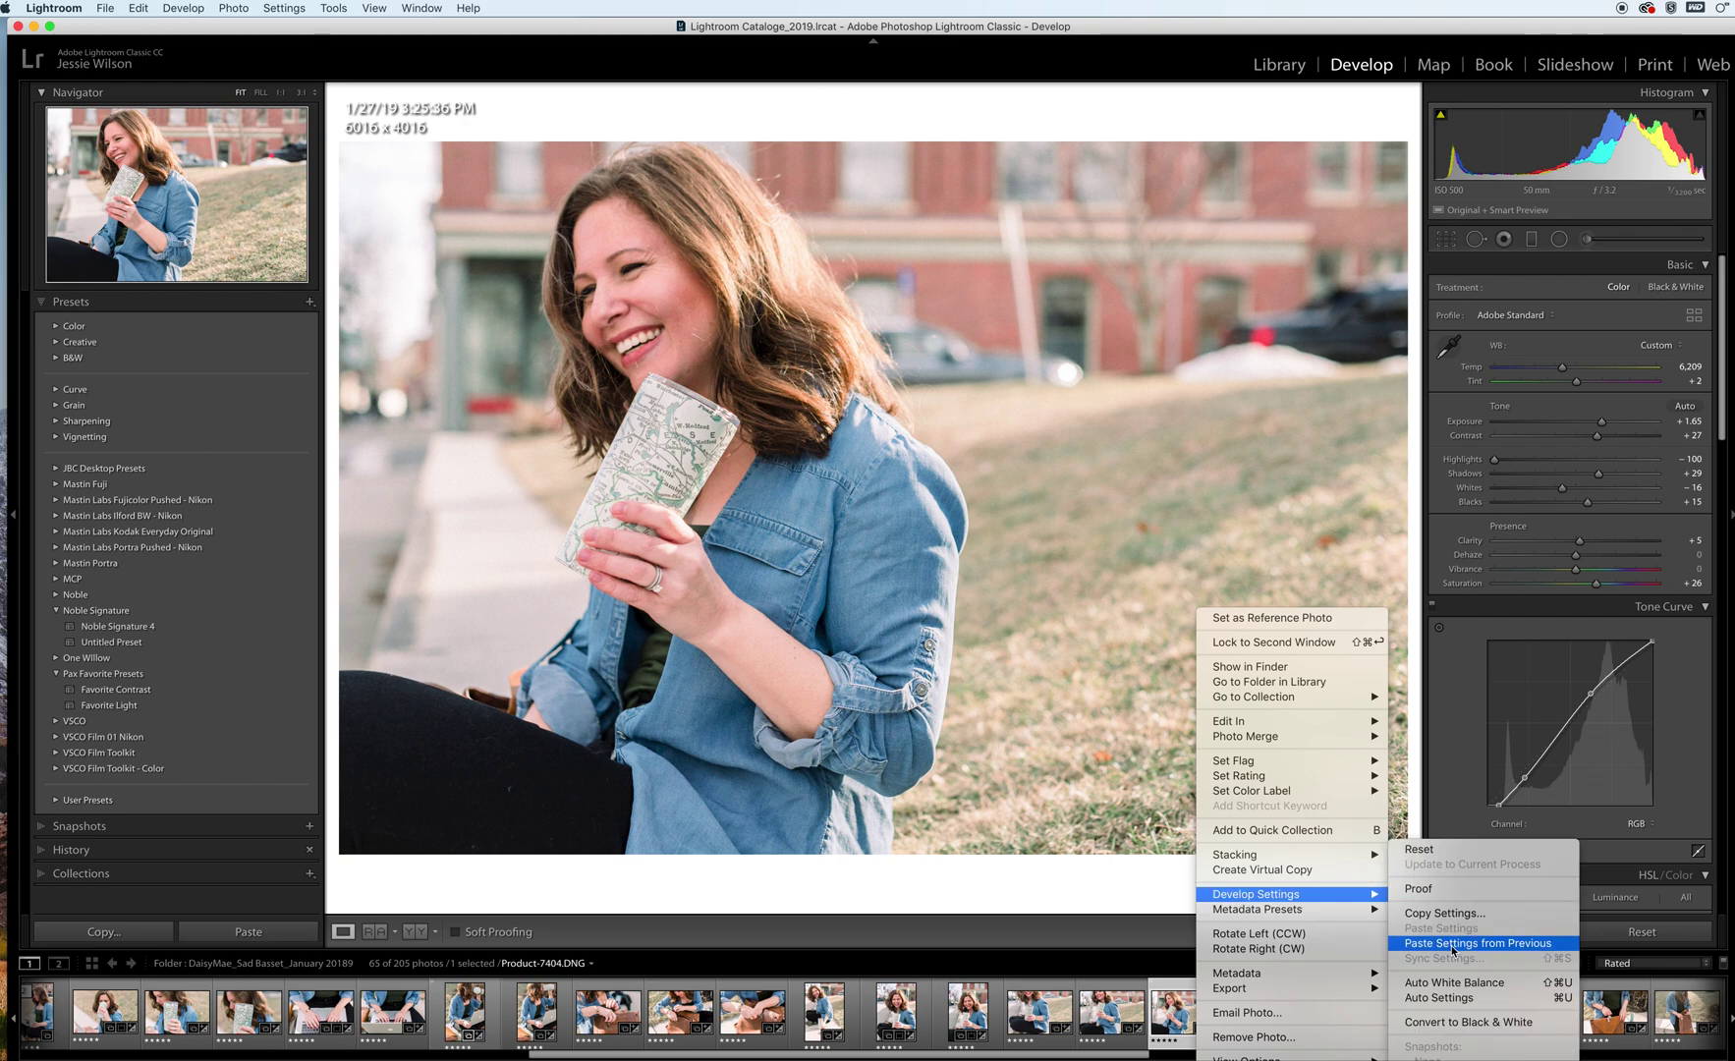
left_click(1419, 849)
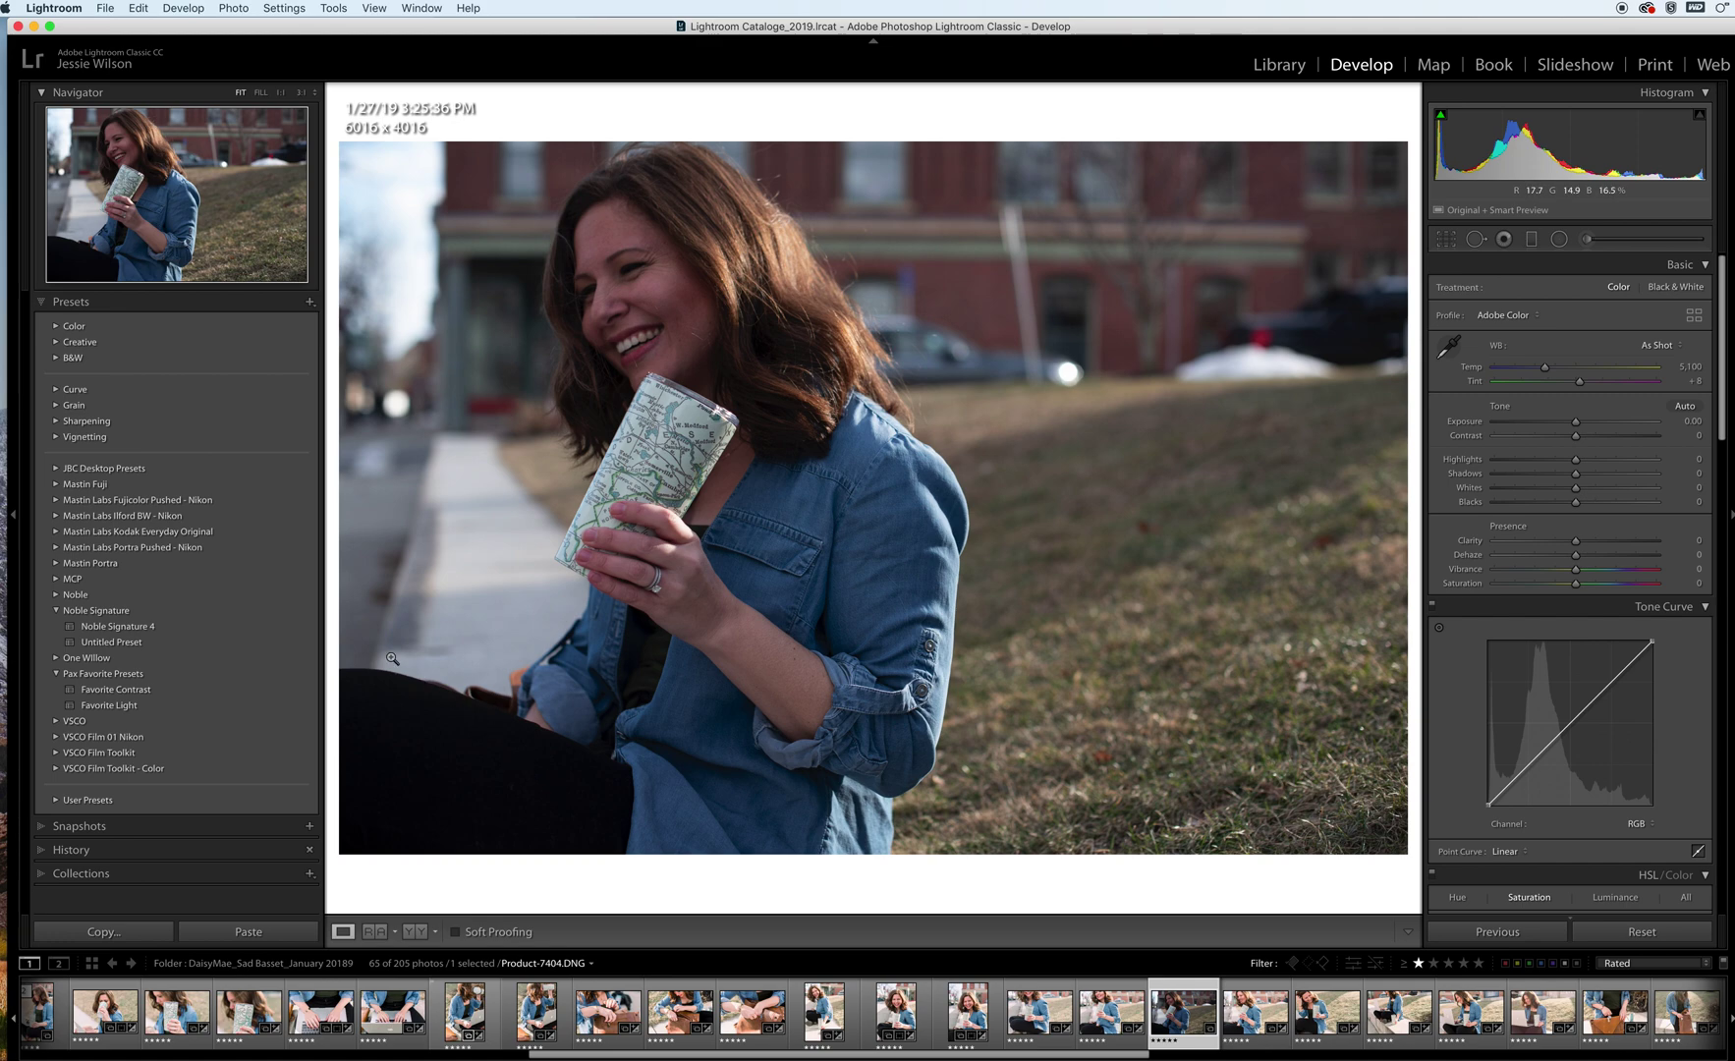
left_click(95, 626)
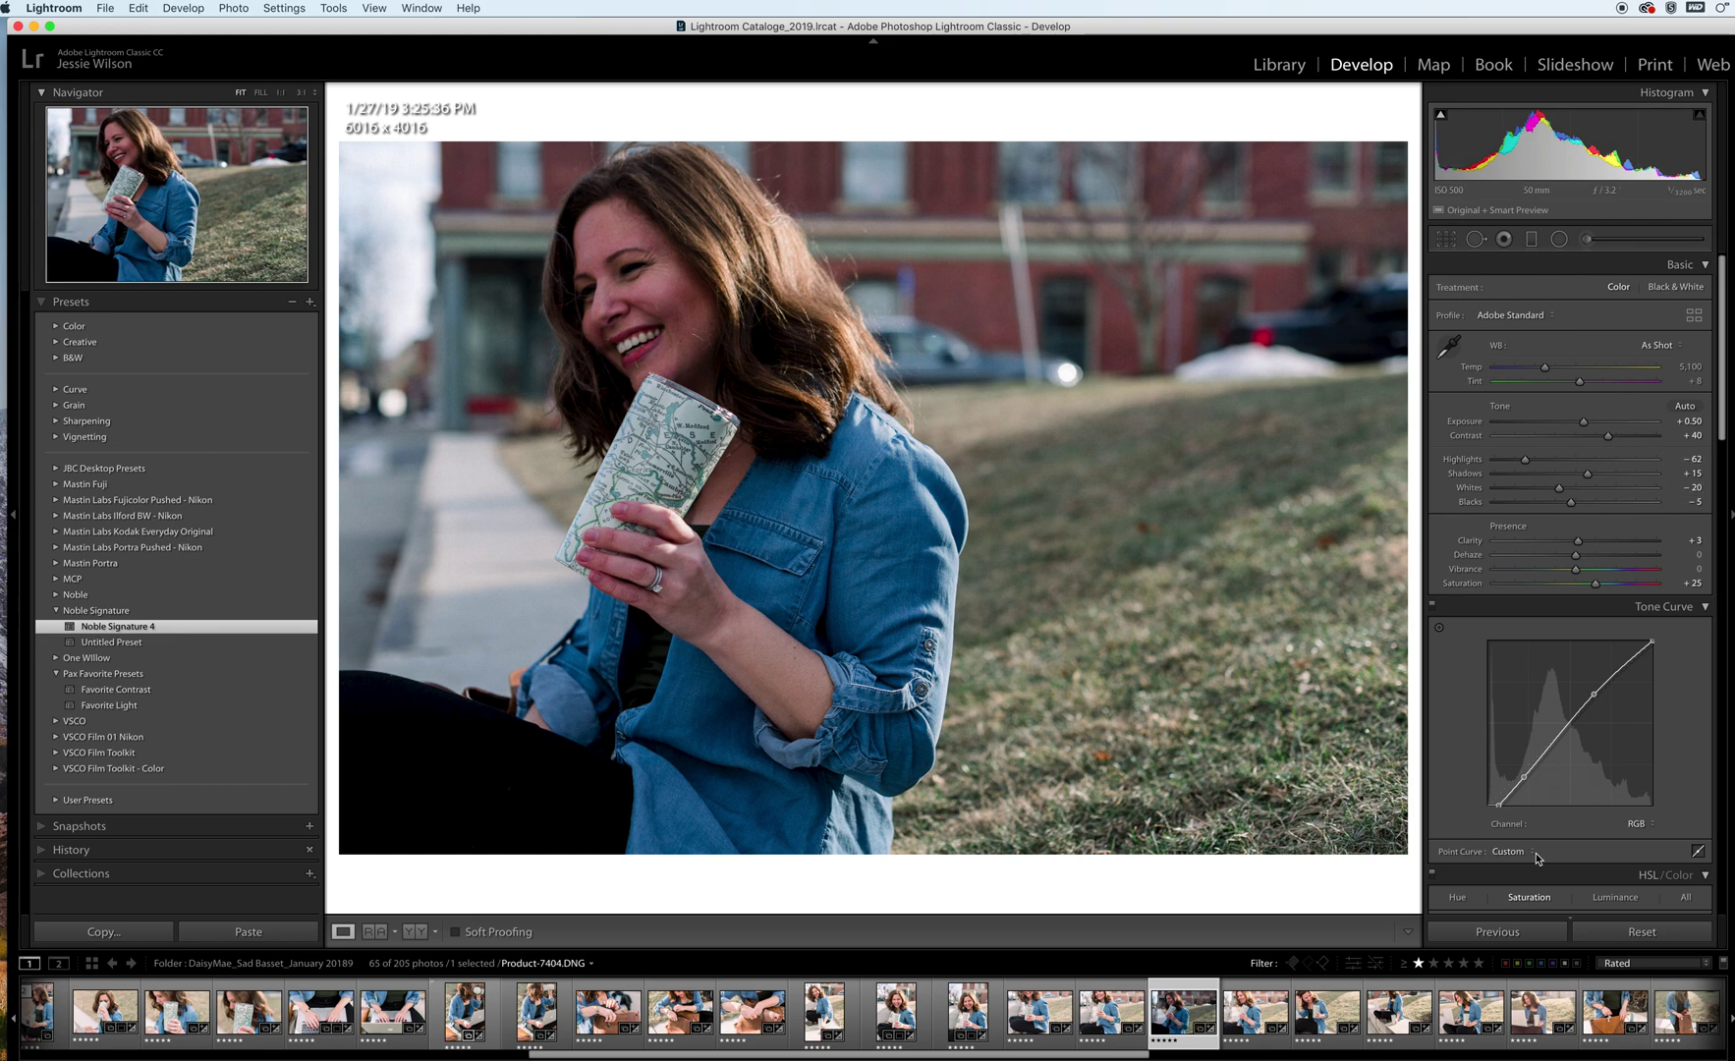
- Review the Noble Signature 4 develop settings, then raise Exposure toward +1.75
scroll(1538, 859, "down", 10)
scroll(1622, 840, "down", 12)
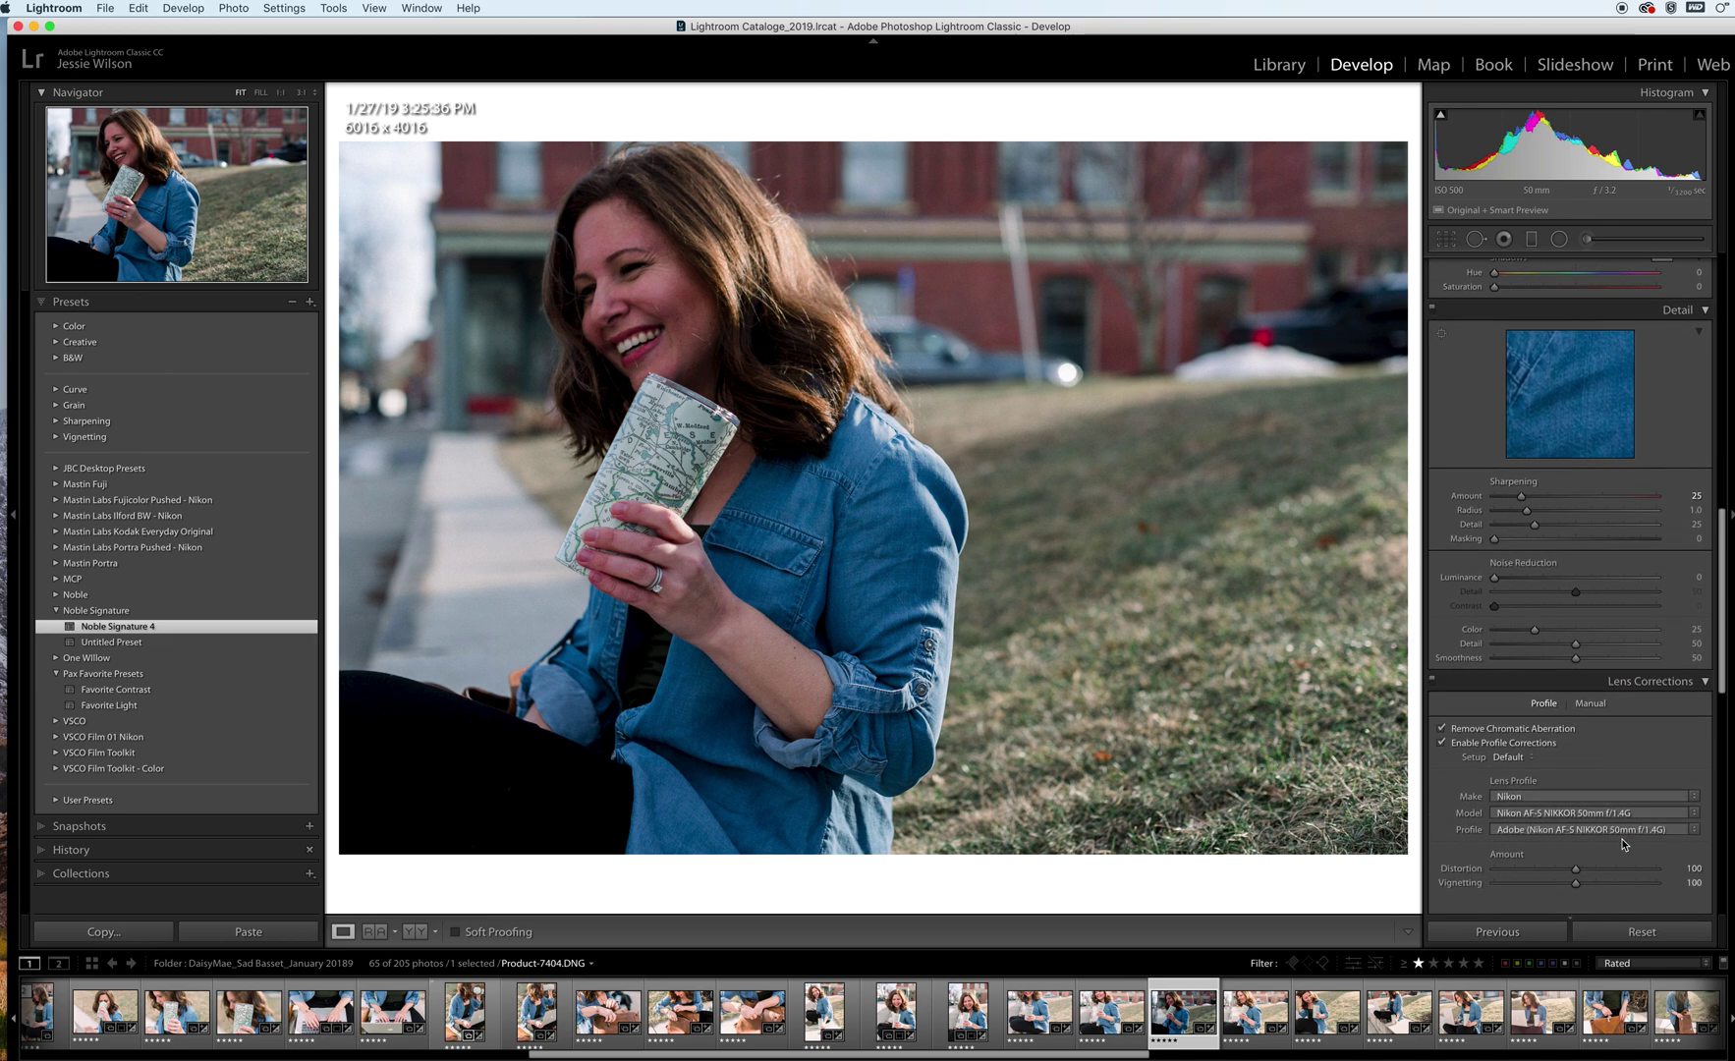
scroll(1623, 845, "down", 3)
scroll(1622, 842, "down", 15)
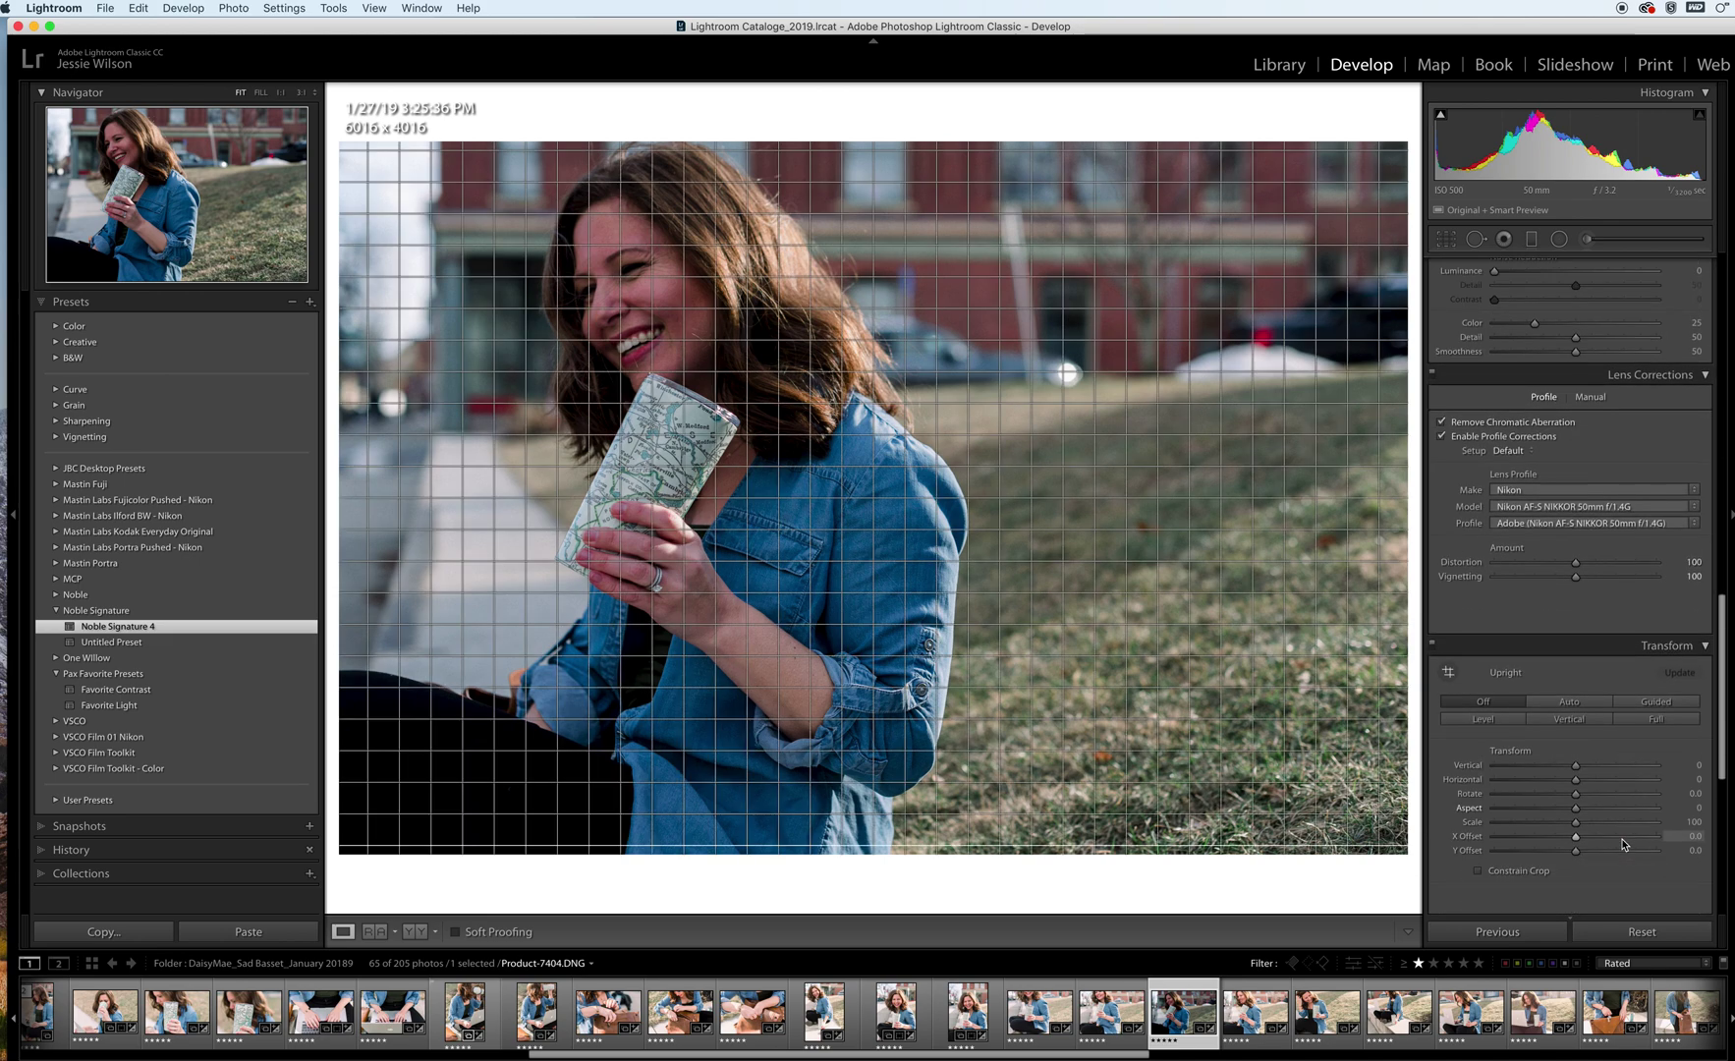
scroll(1622, 843, "up", 20)
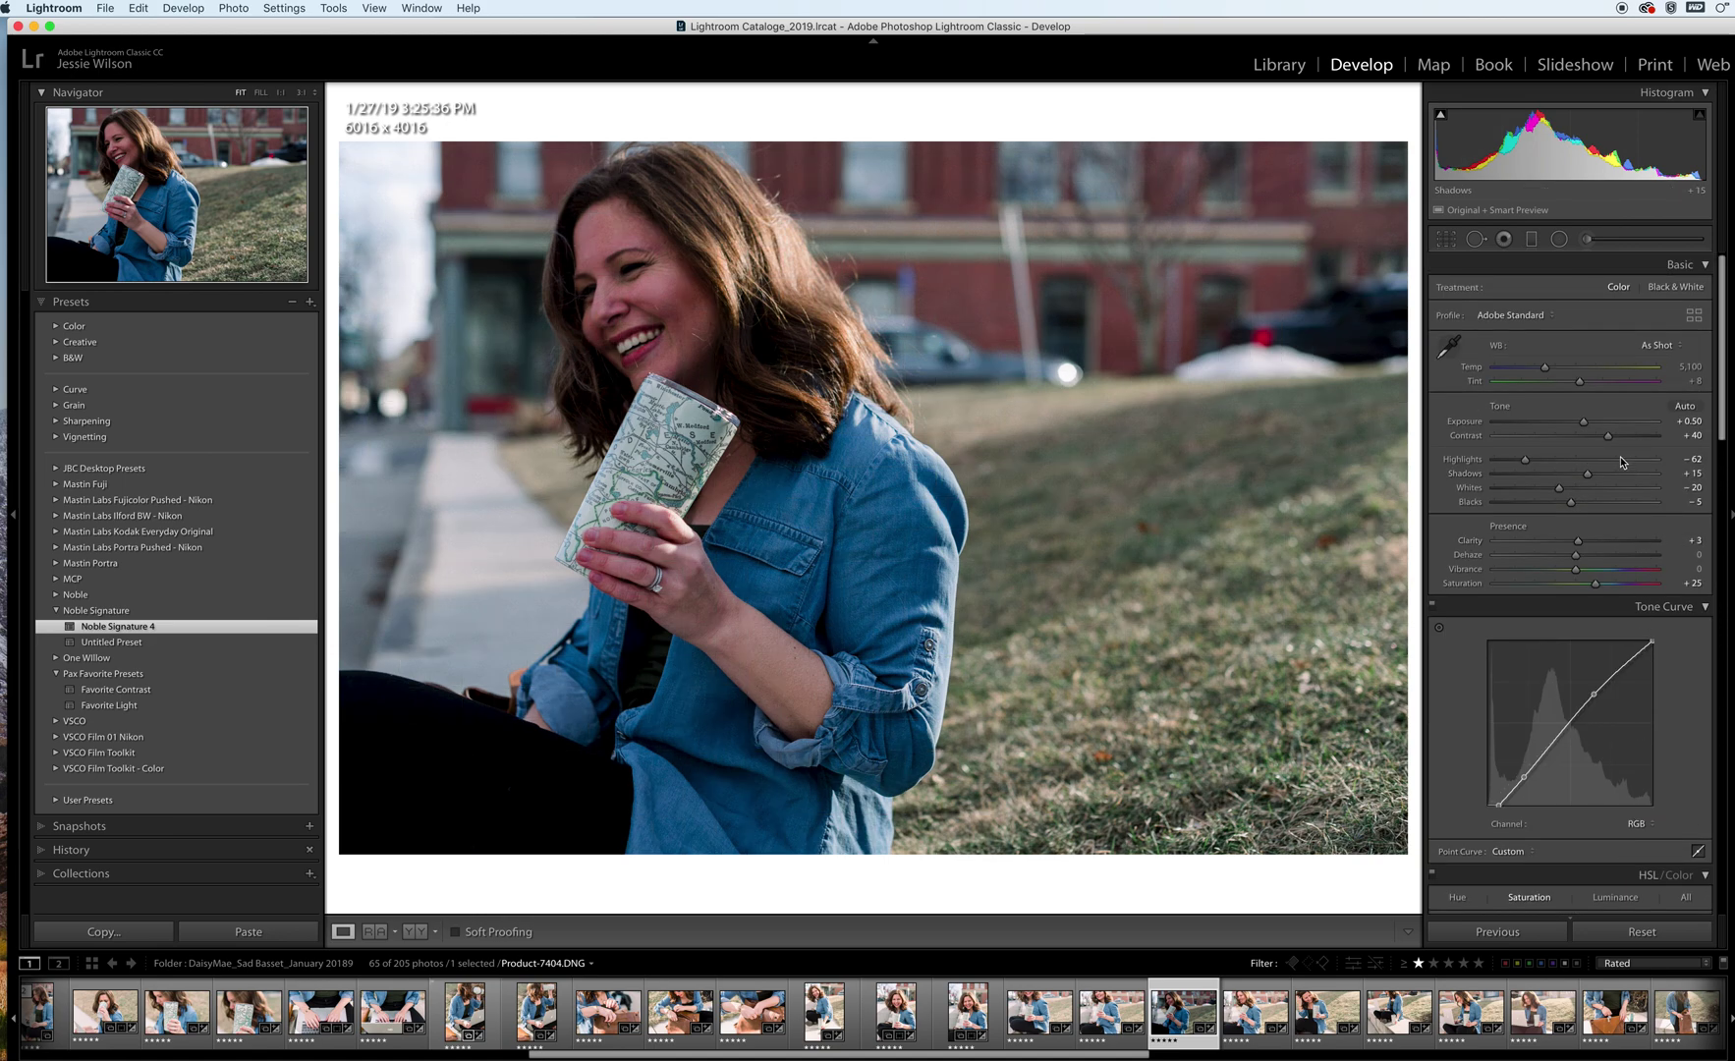
left_click_drag(1582, 424, 1604, 424)
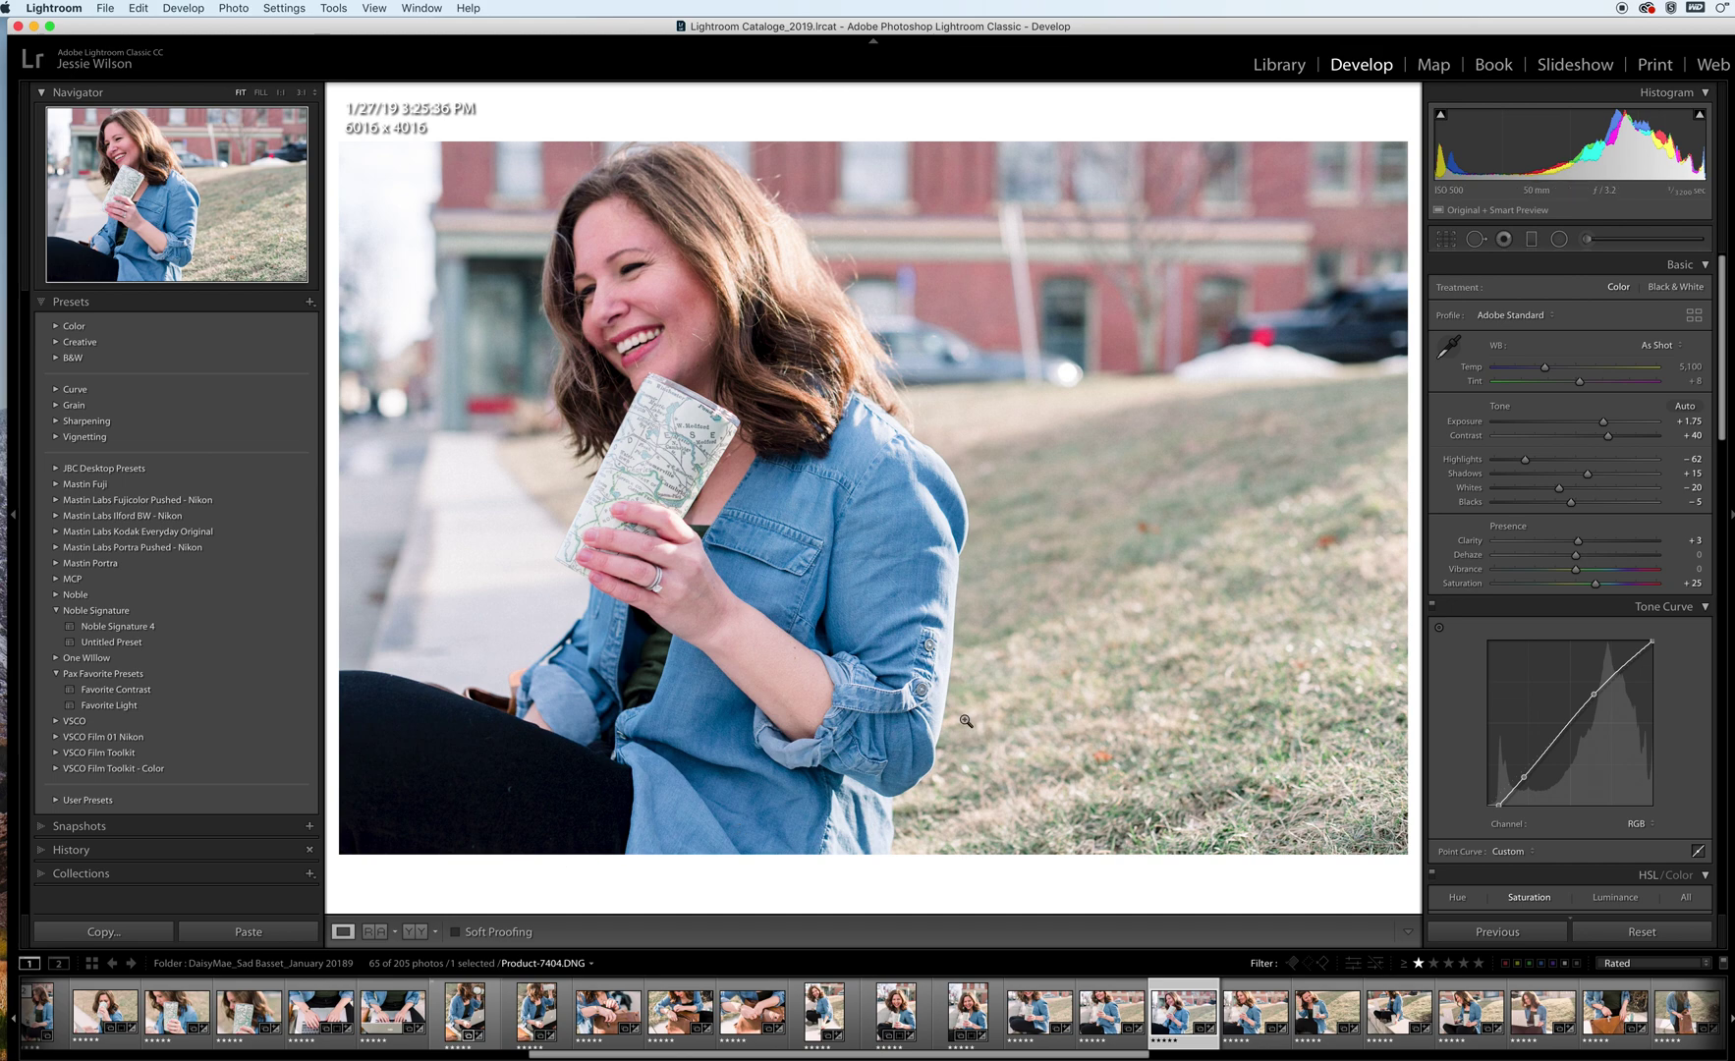
- Warm the Temperature to 5,705 while checking her face at 1:1 zoom
left_click(636, 263)
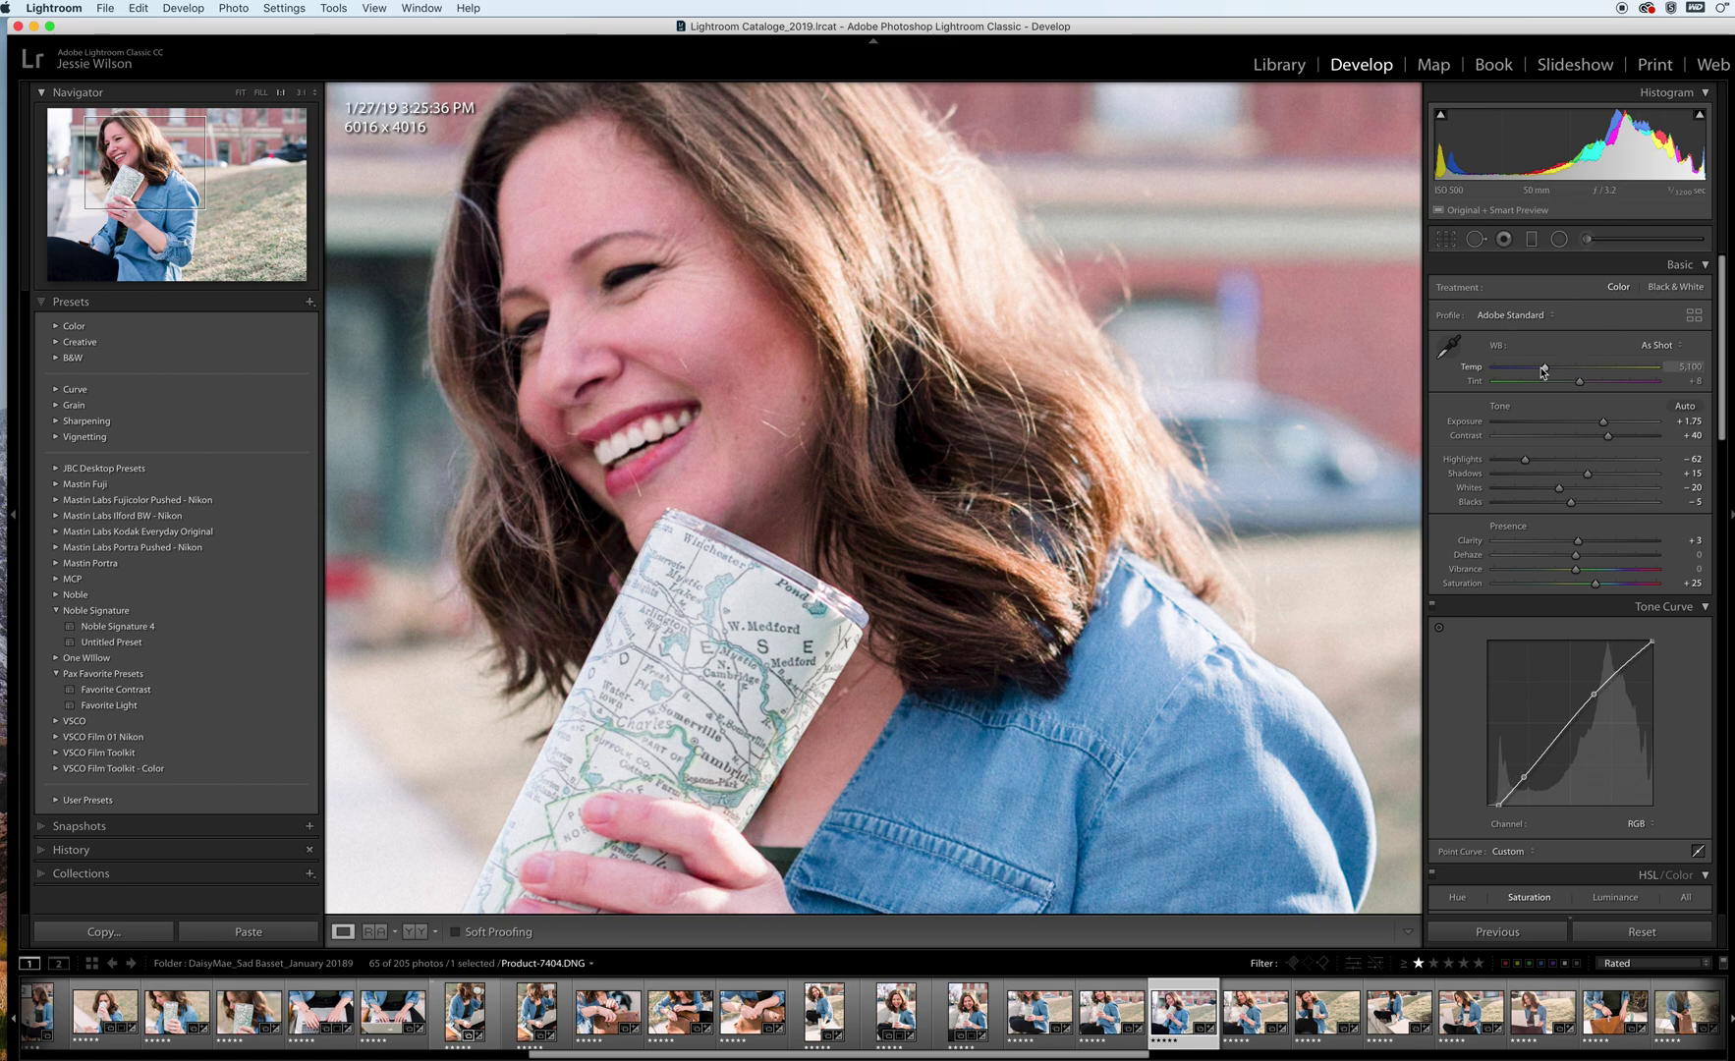
left_click_drag(1544, 371, 1554, 372)
left_click(1096, 383)
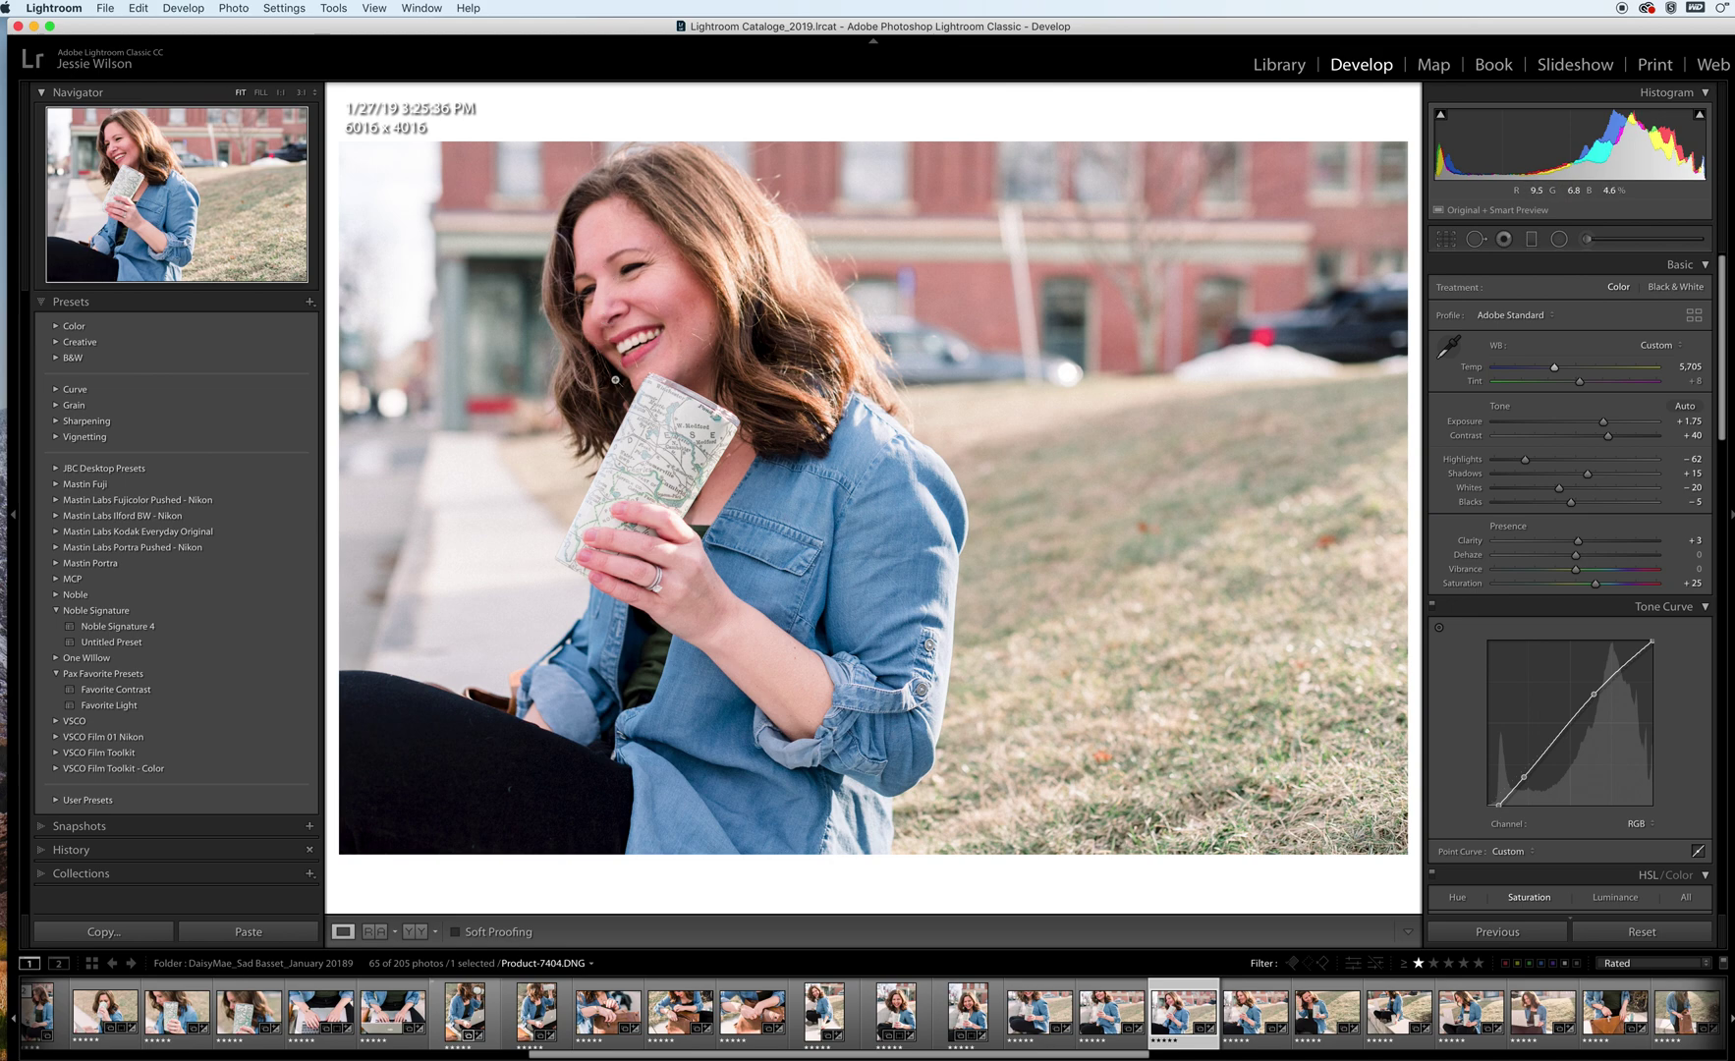
- Bring the Tint down to 0 while checking the face at 1:1 zoom
left_click(633, 243)
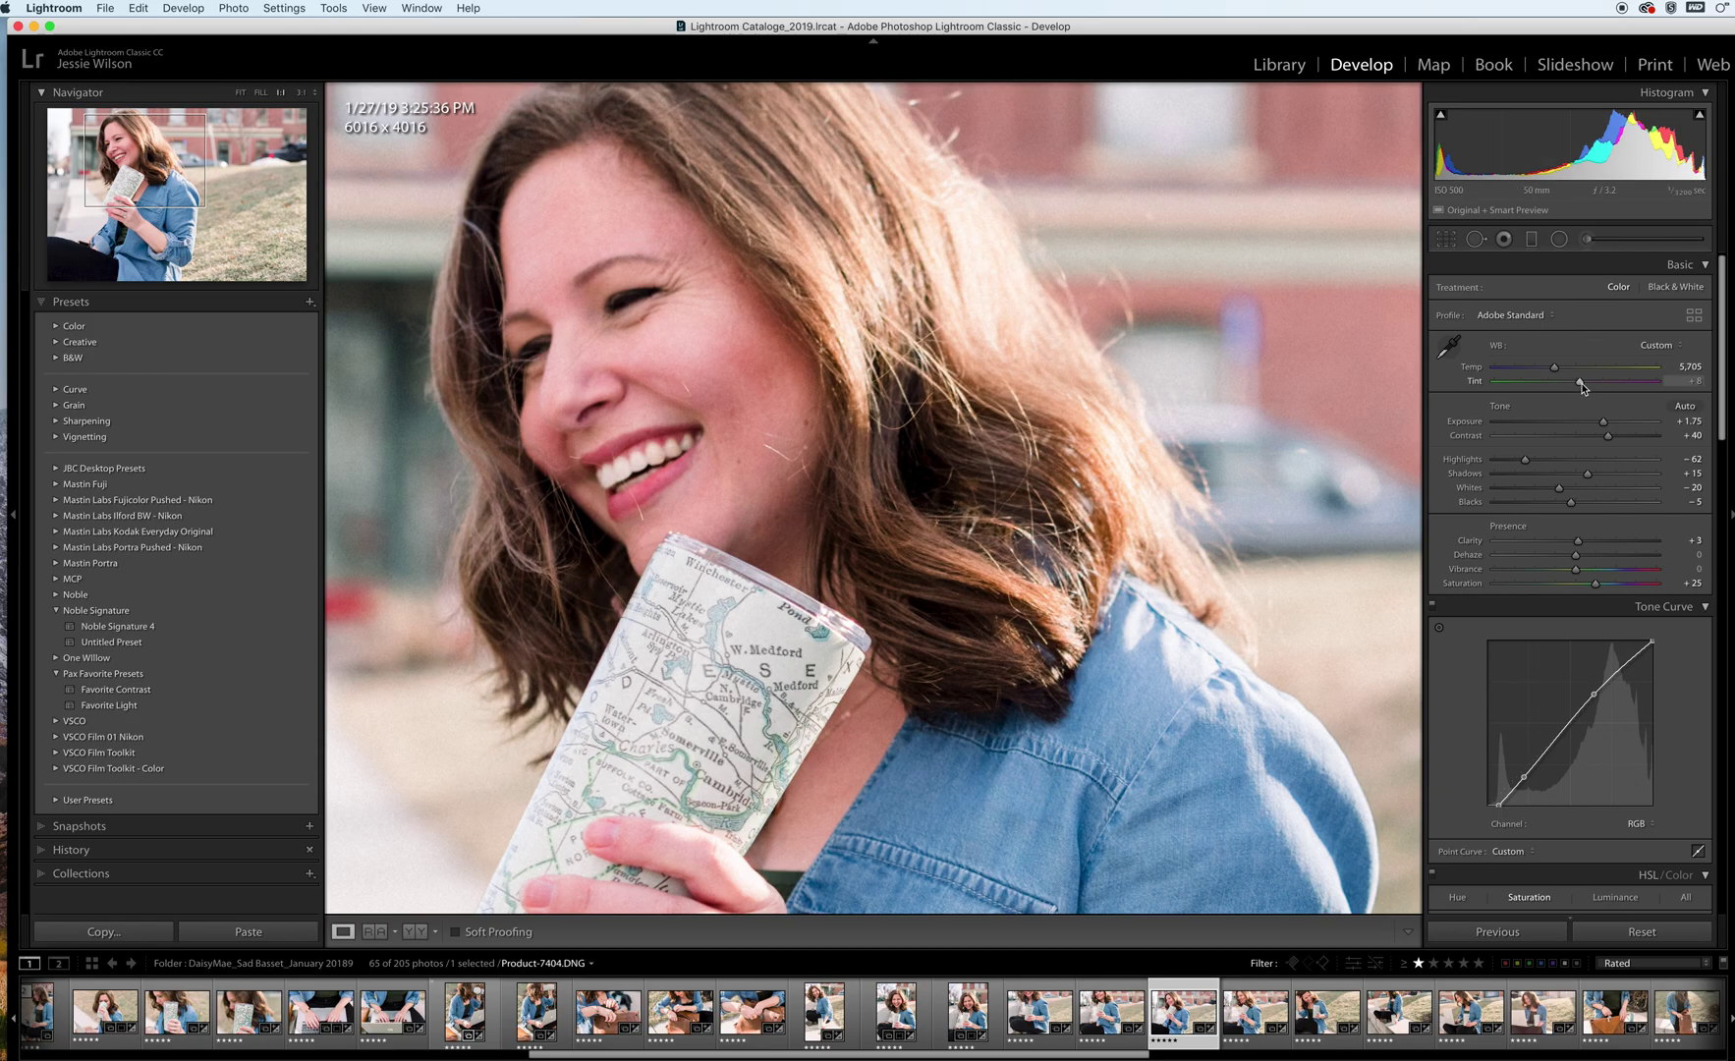
left_click_drag(1582, 388, 1579, 388)
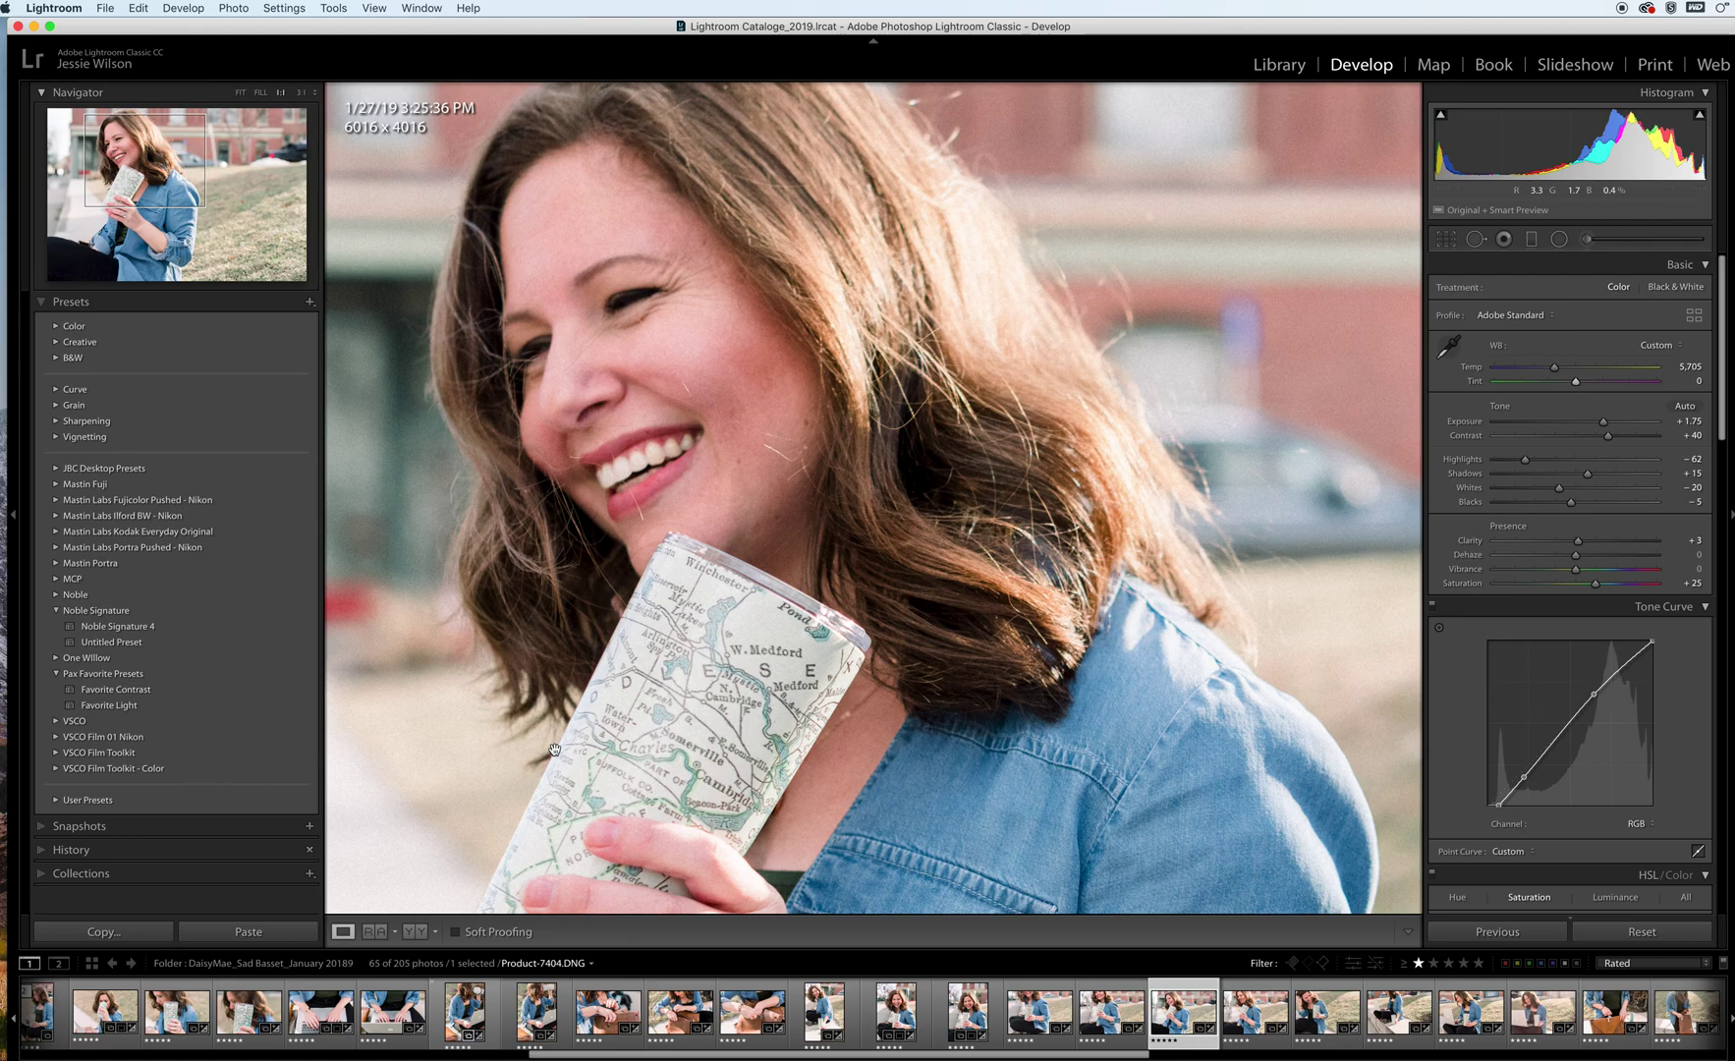
left_click(143, 851)
- Compare the Temperature, Exposure and Tint history states, ending on Tint, with the photo fitted to view
left_click(129, 386)
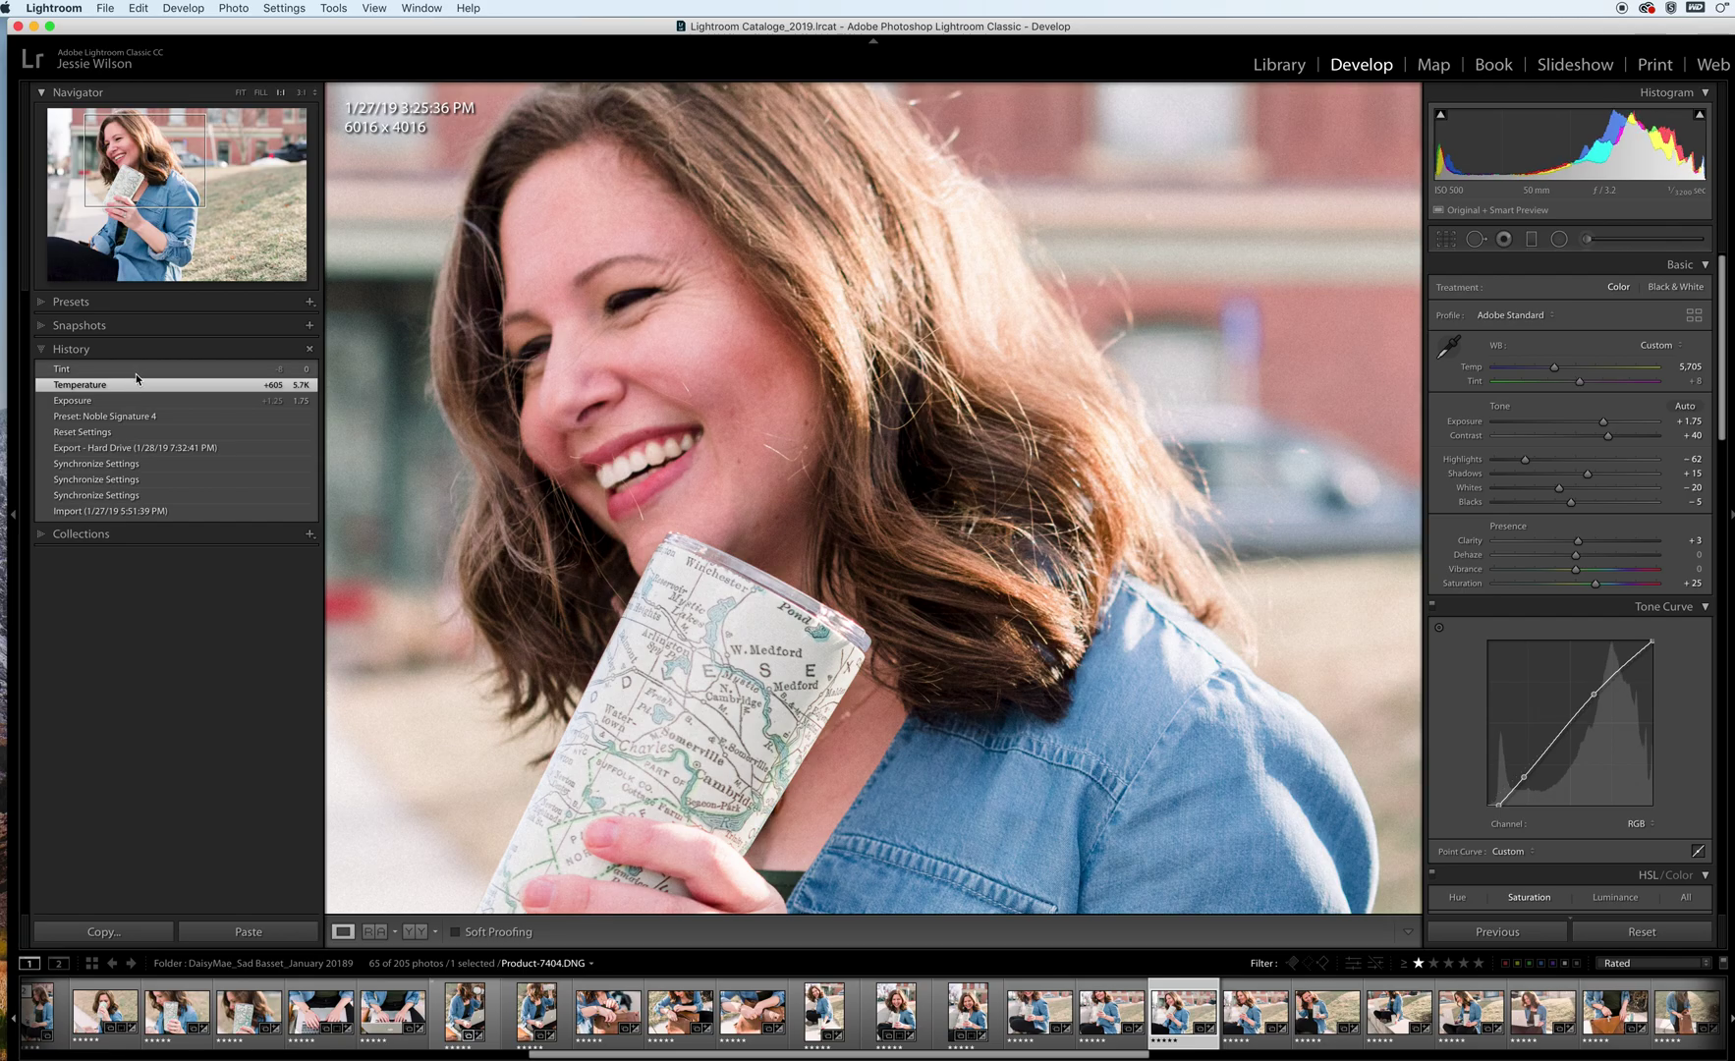
left_click(135, 402)
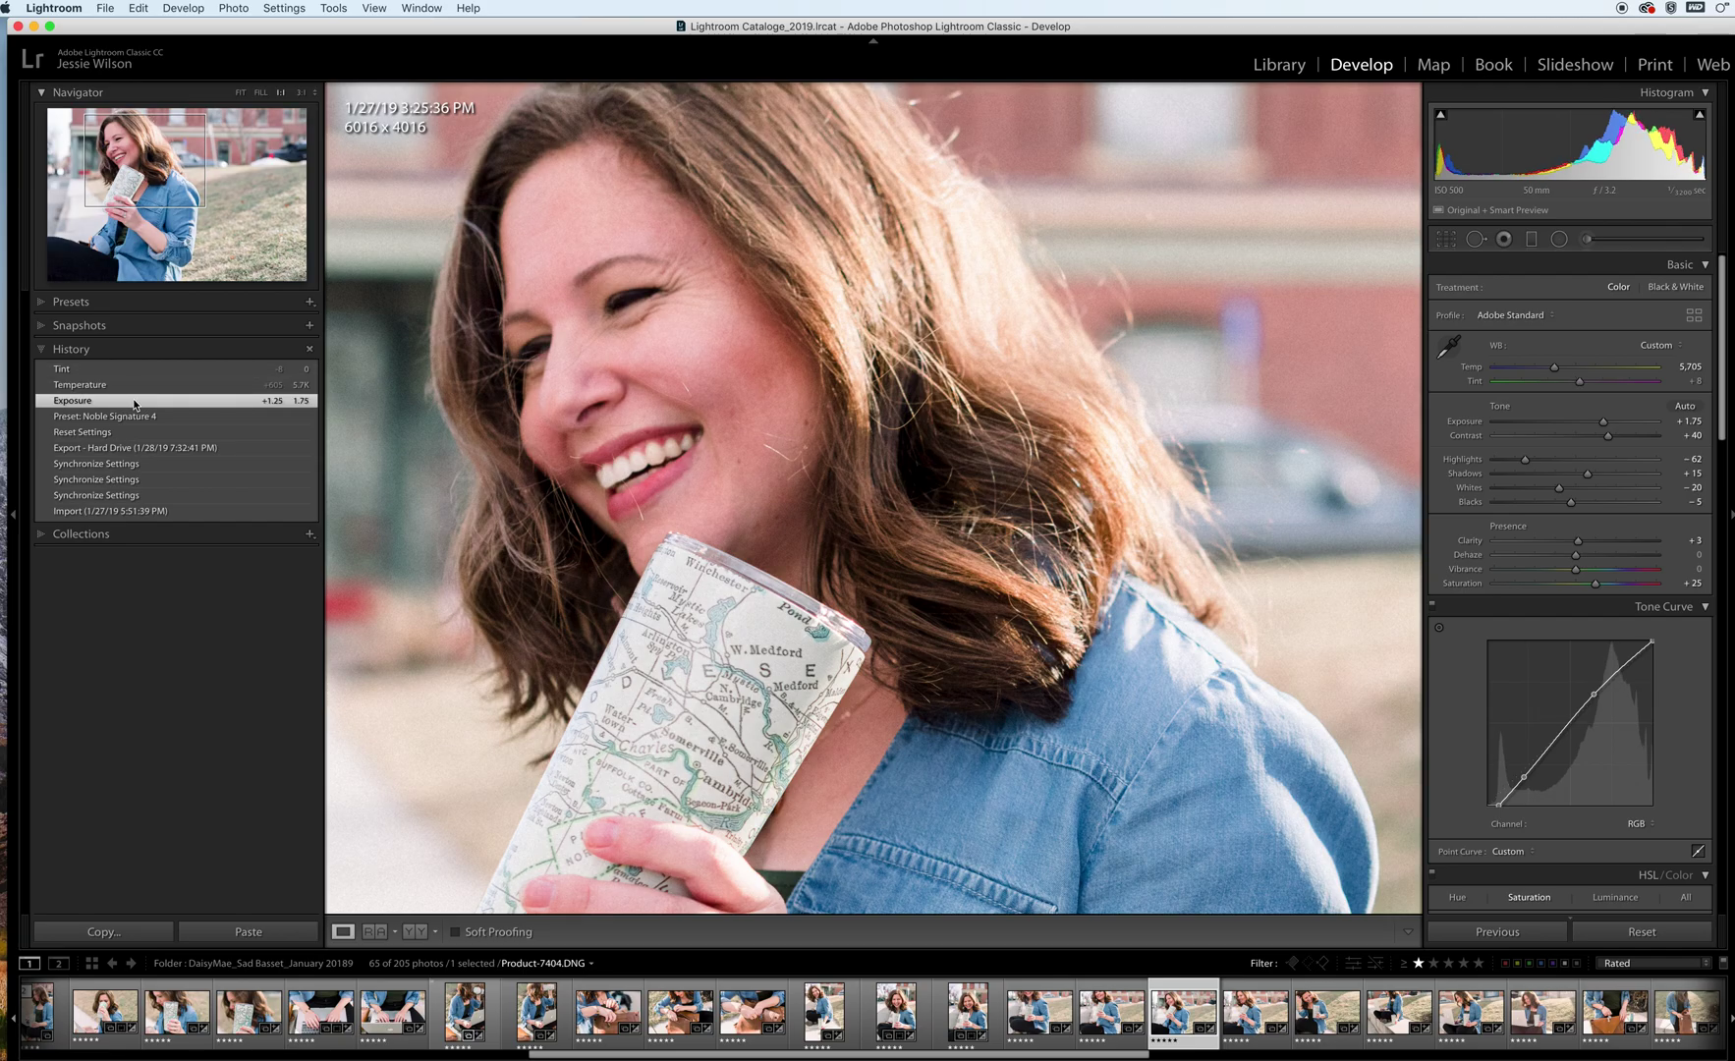
left_click(138, 369)
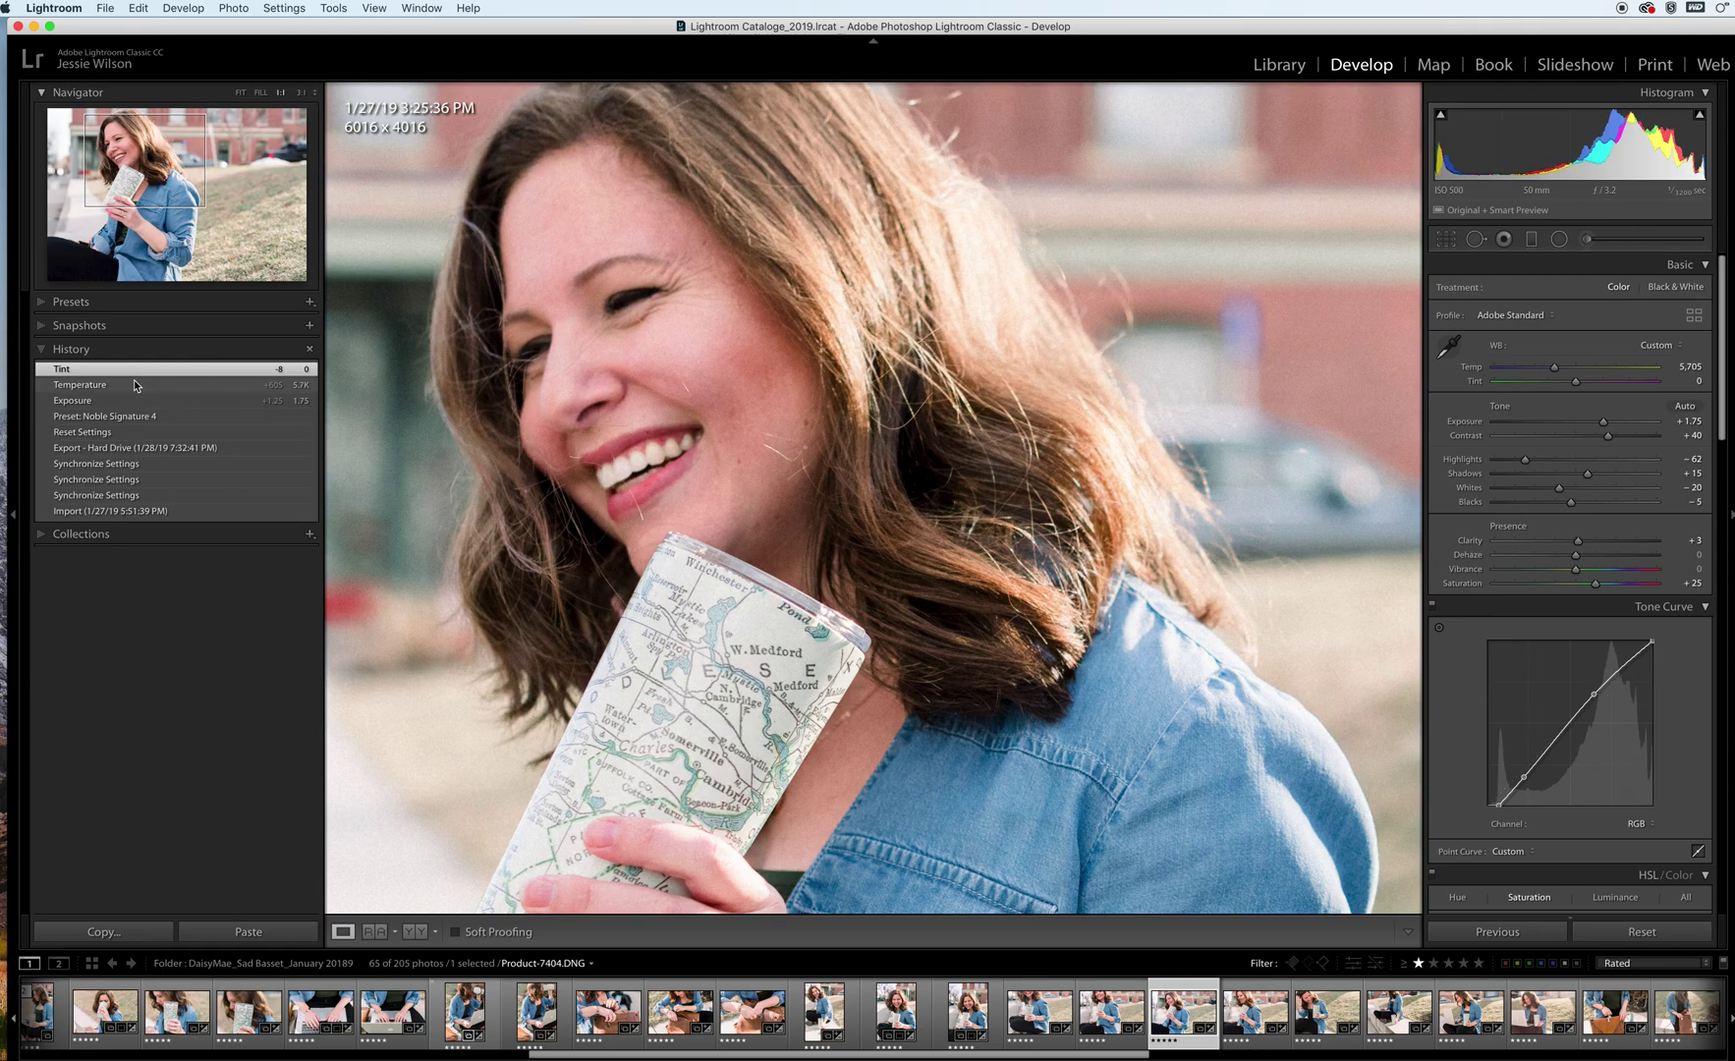
left_click(134, 383)
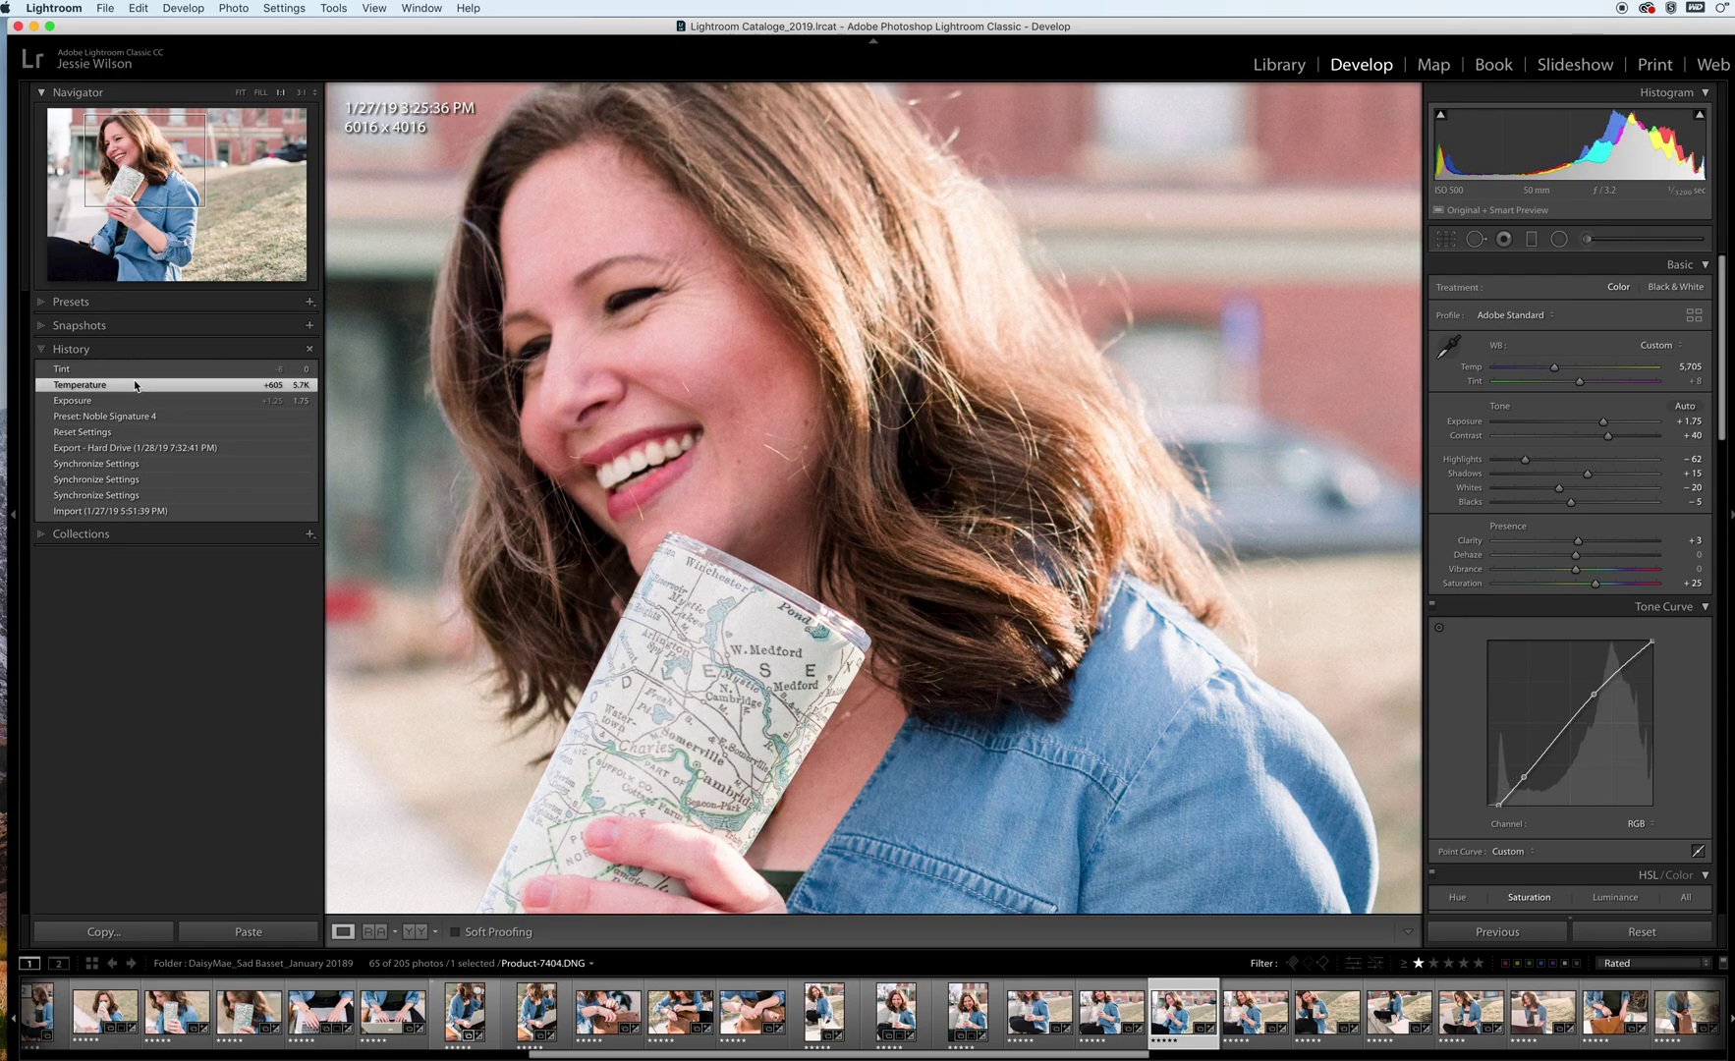
left_click(134, 370)
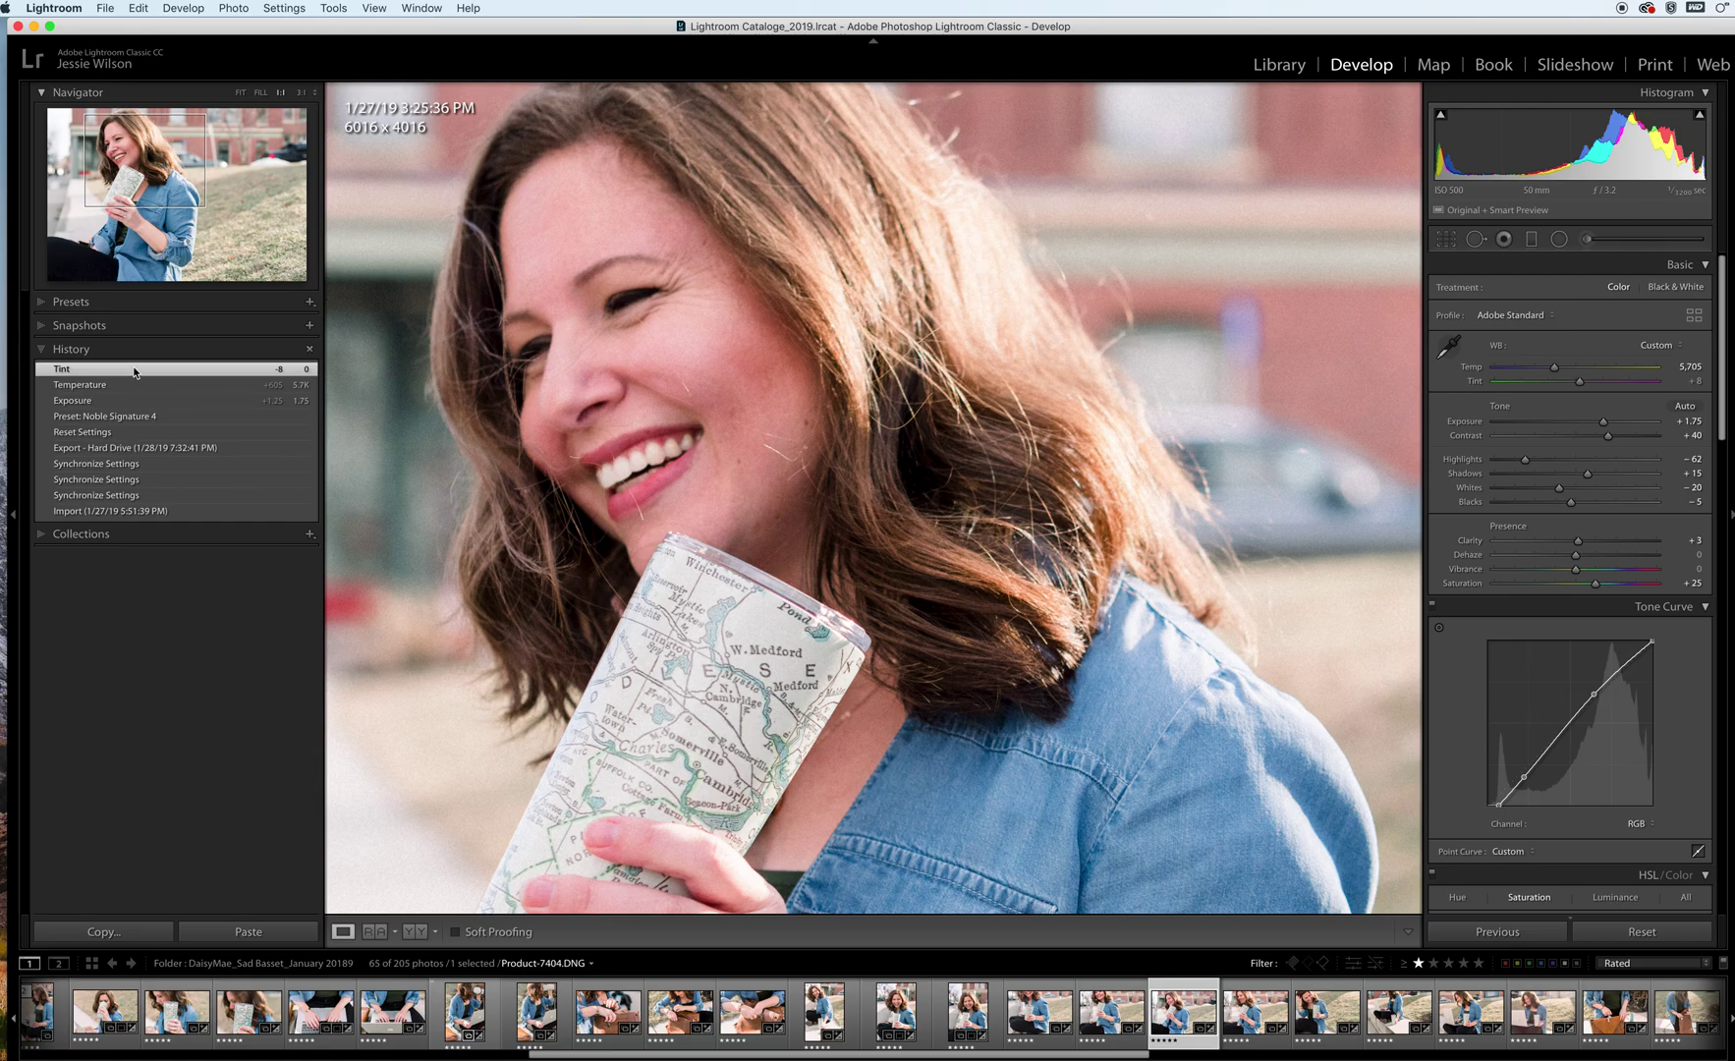
left_click(987, 450)
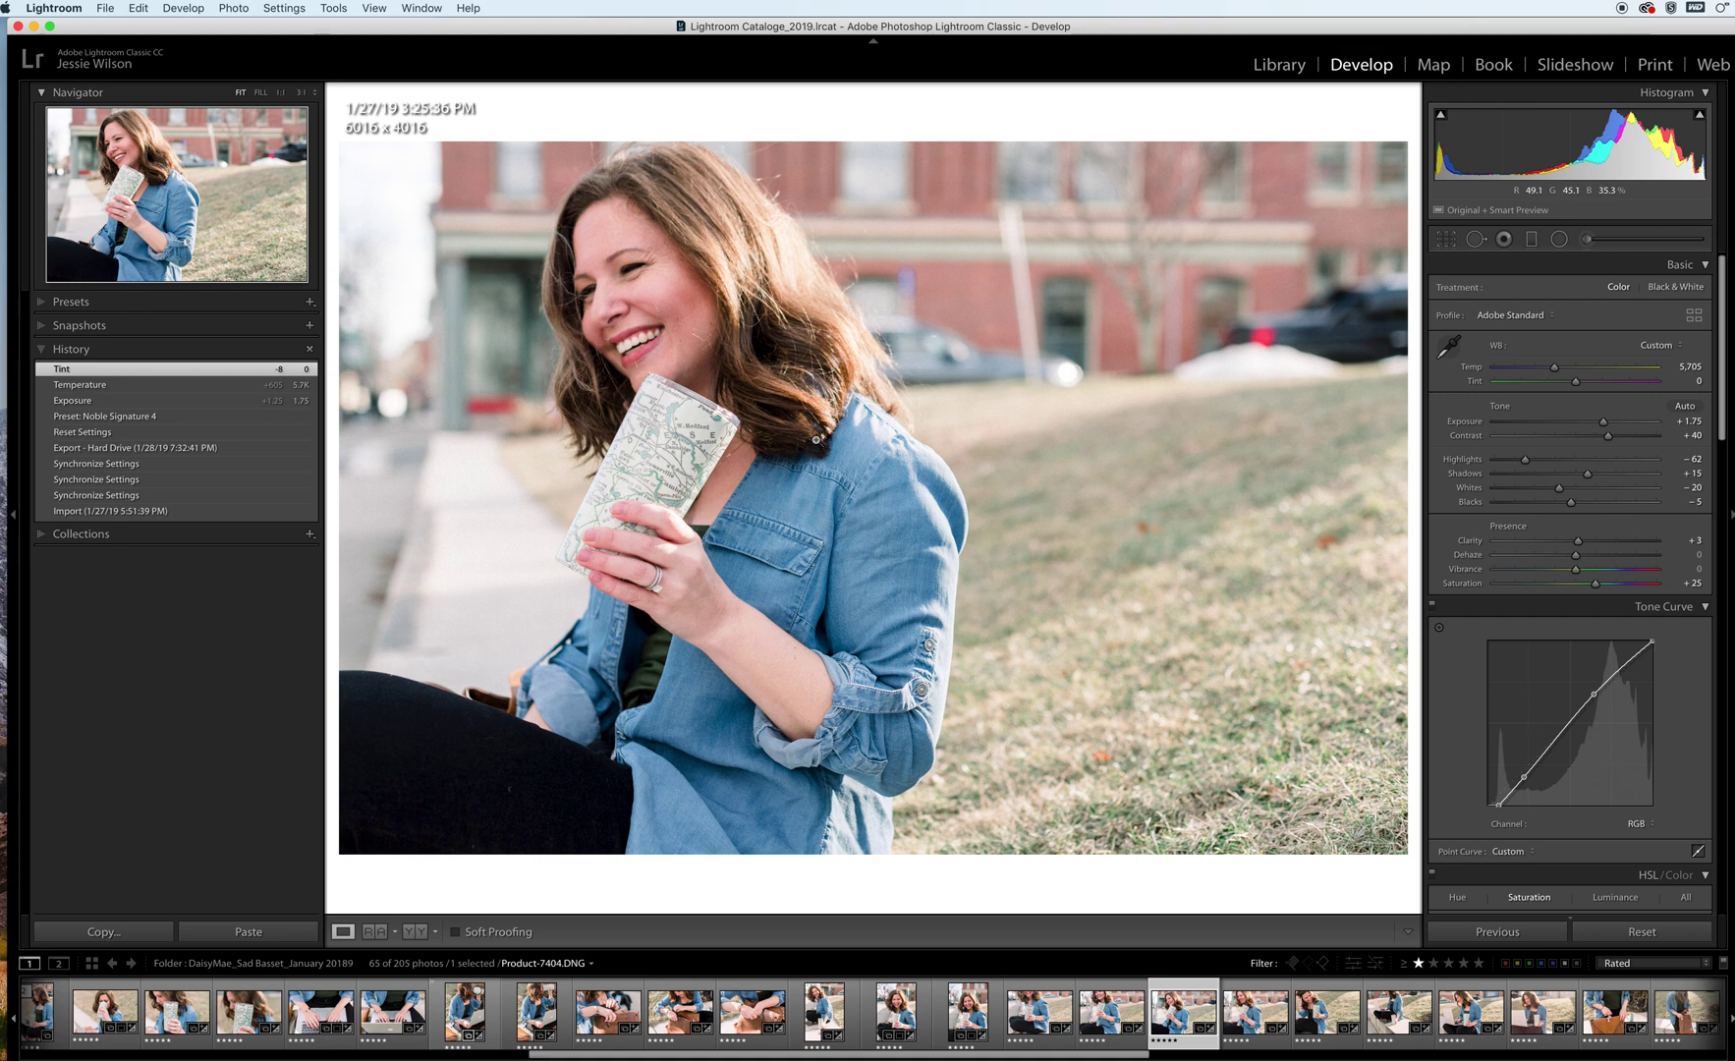
- Apply the Noble 01 Pop 3 preset and raise Shadows from +15 to +23
left_click(43, 302)
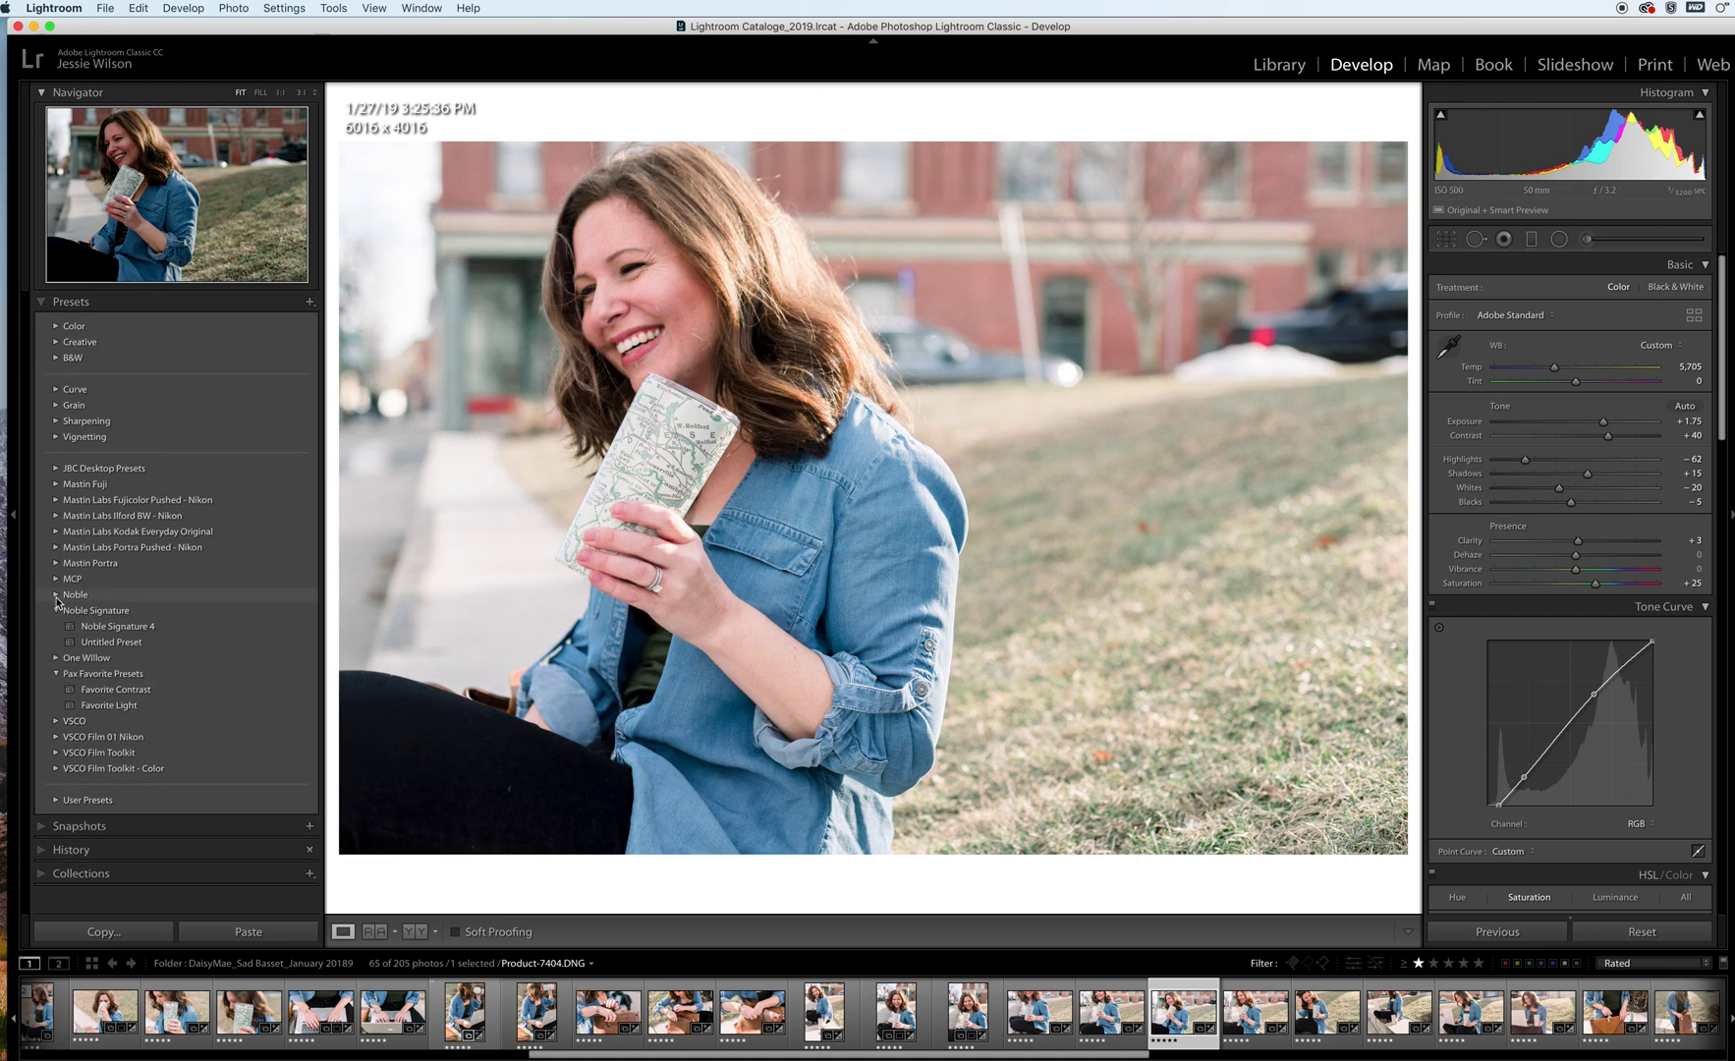
left_click(71, 594)
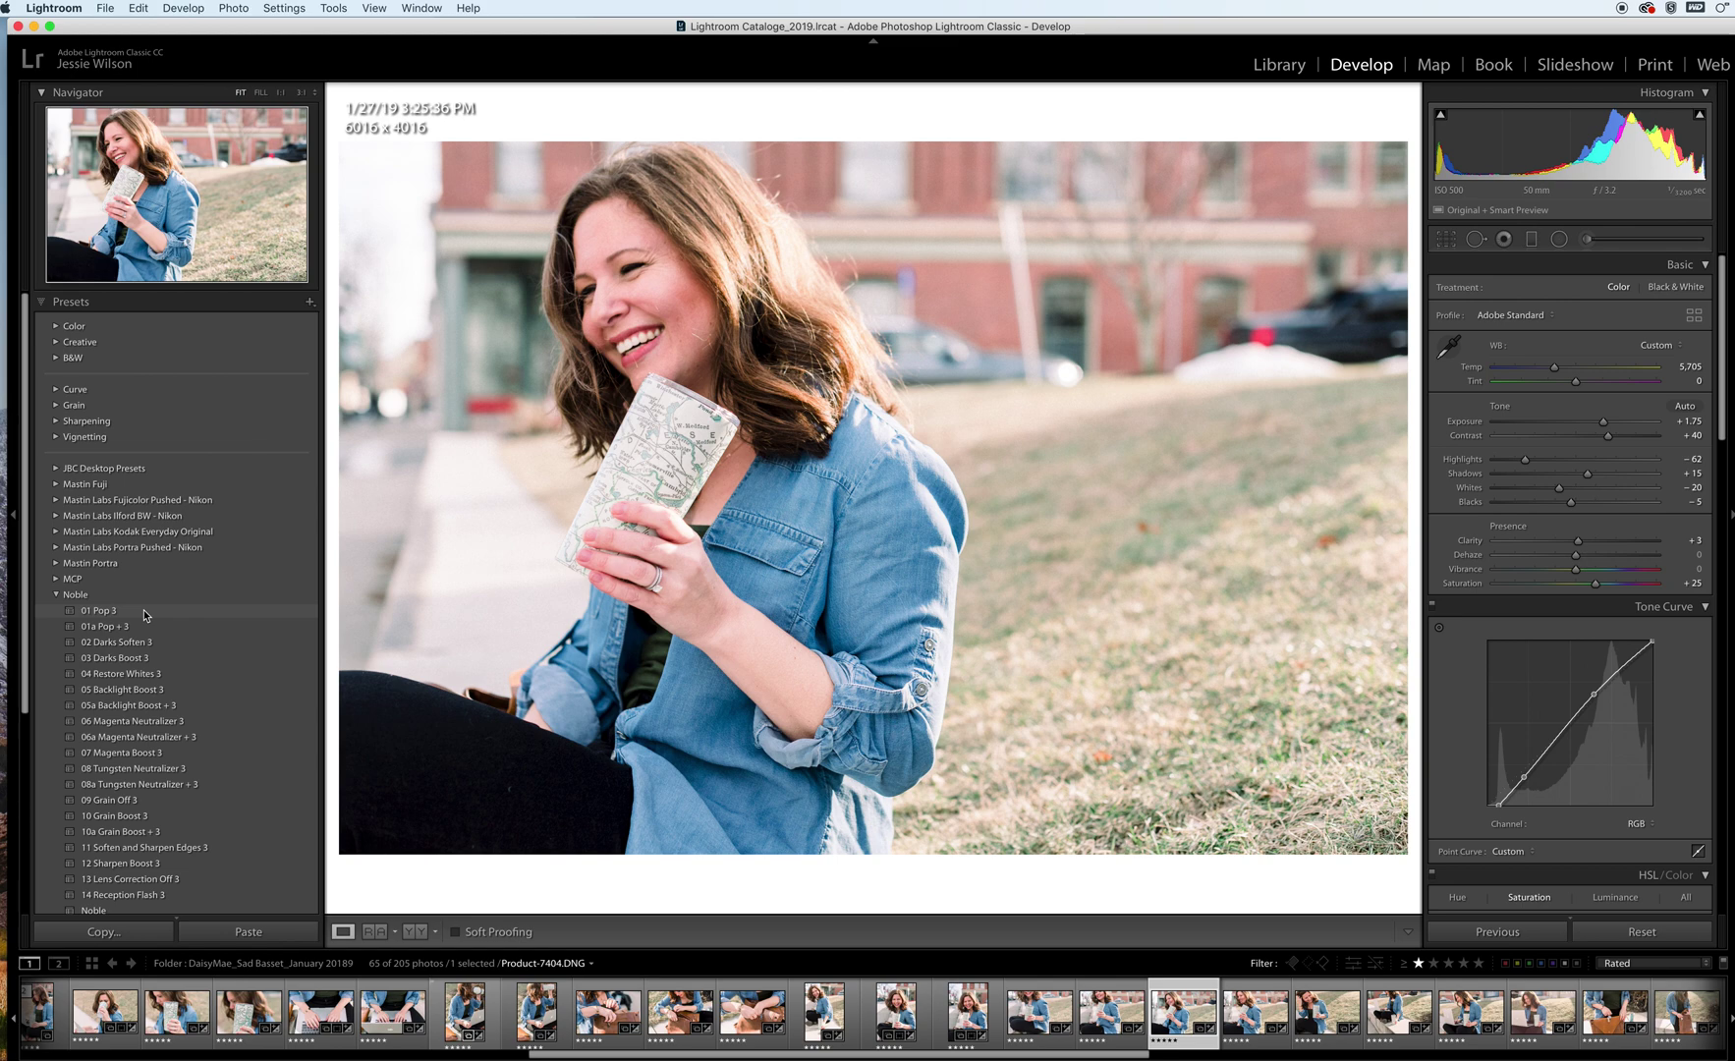
left_click(143, 610)
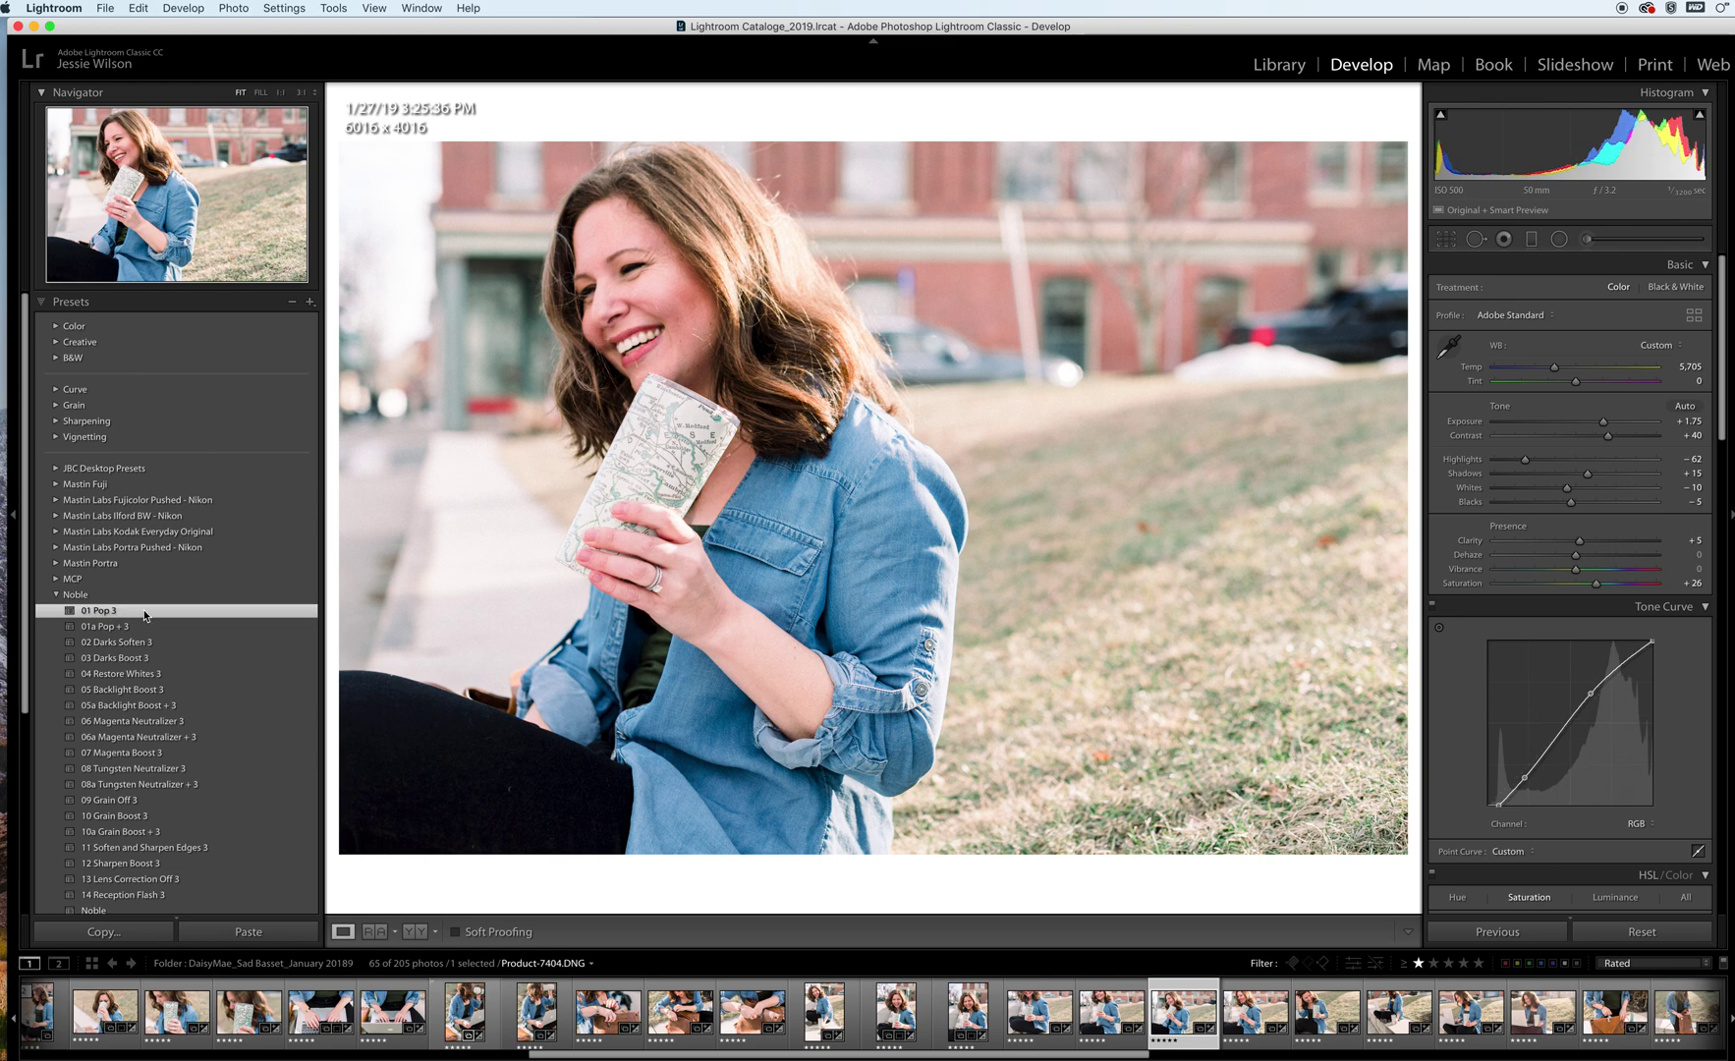
left_click_drag(1587, 474, 1596, 475)
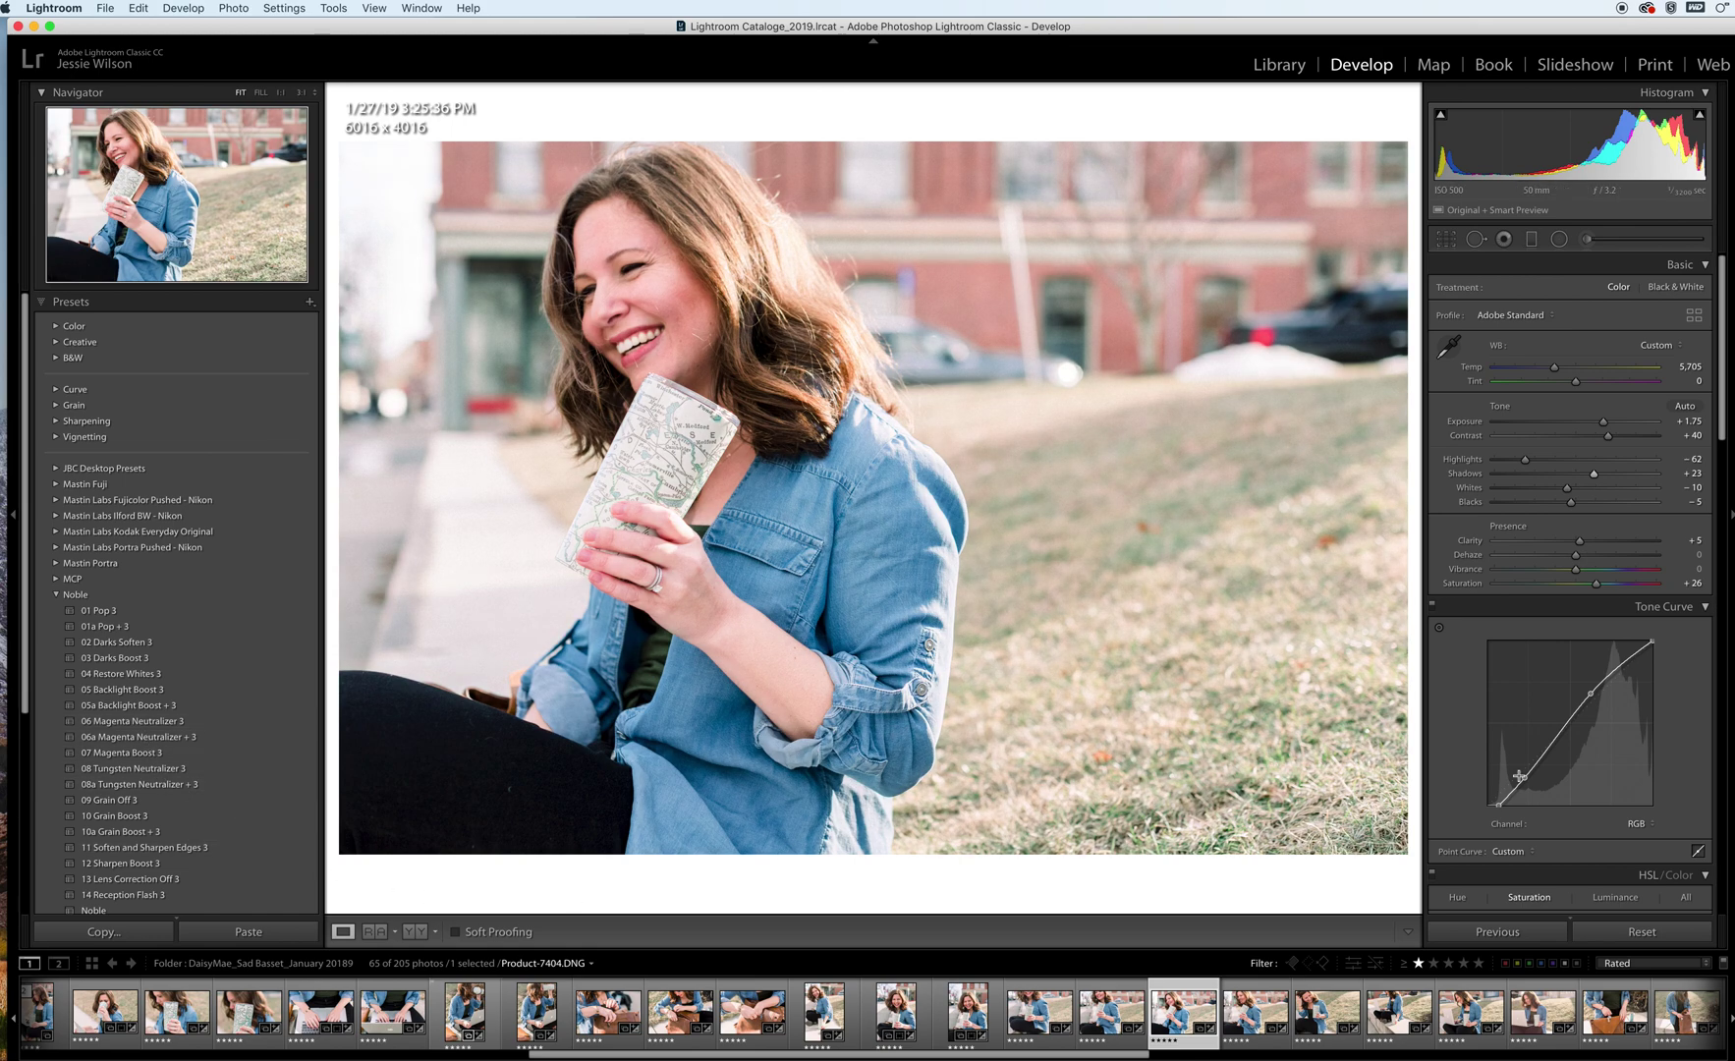
scroll(1534, 843, "down", 3)
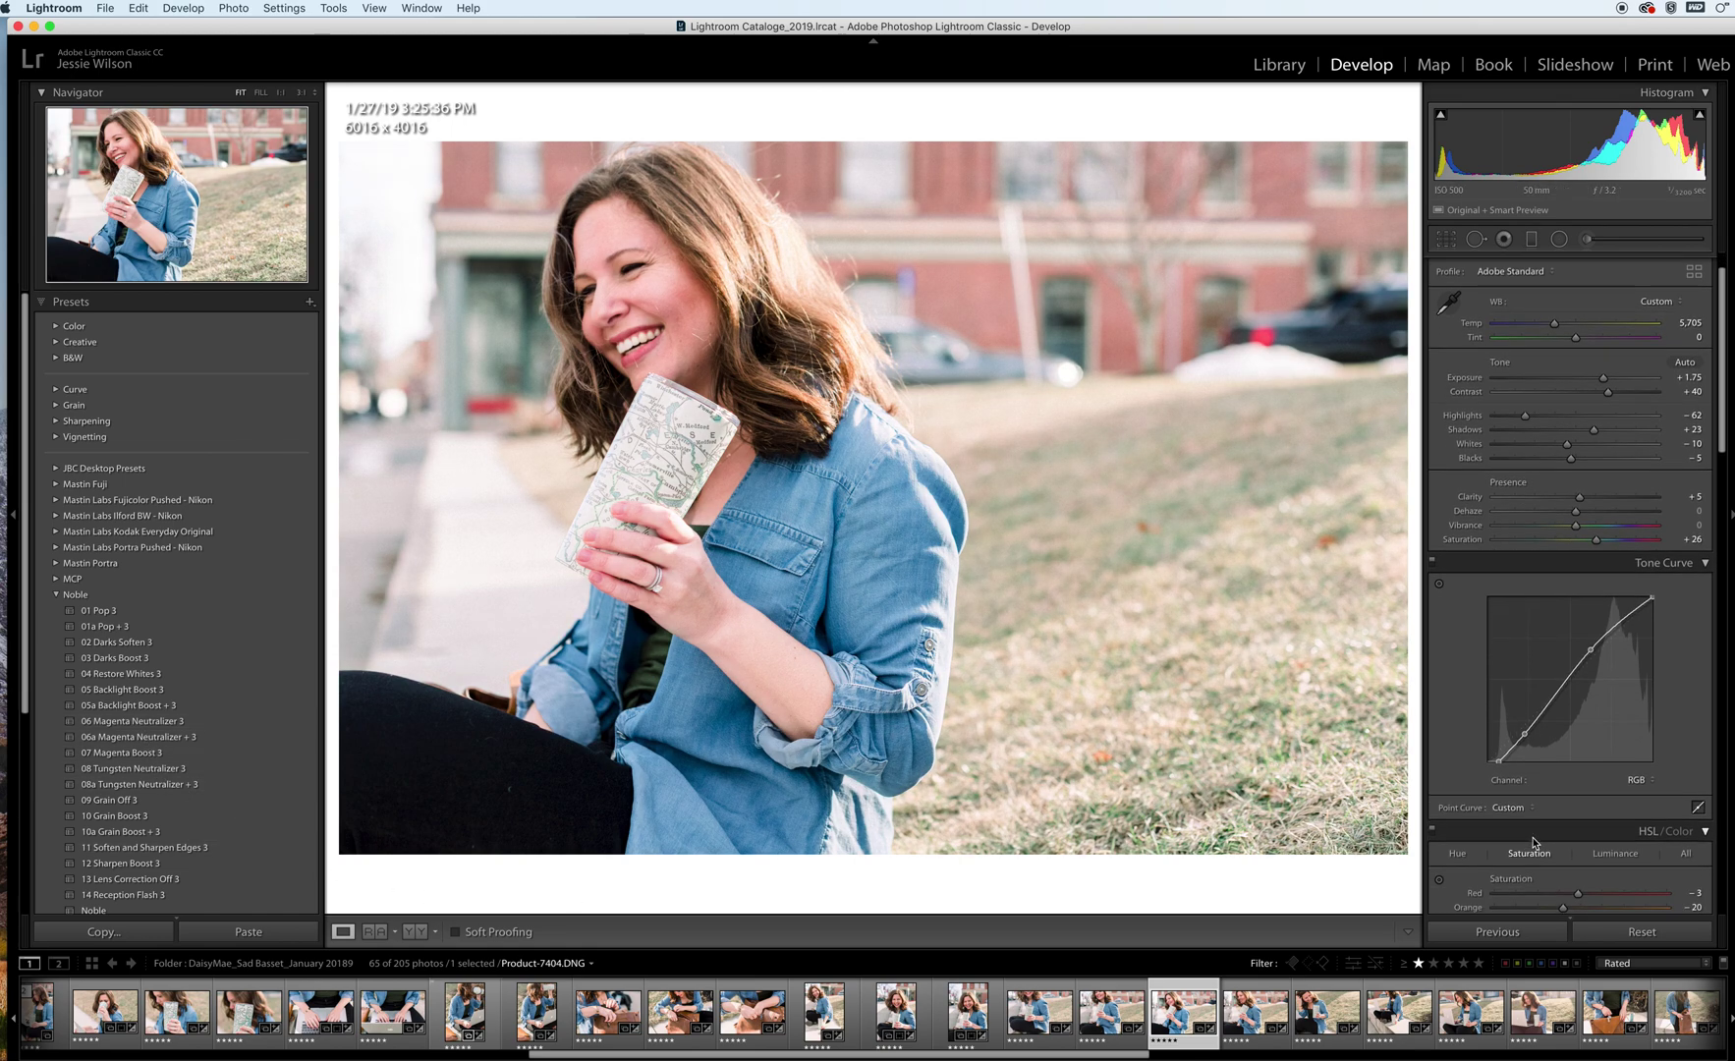
scroll(1534, 843, "down", 8)
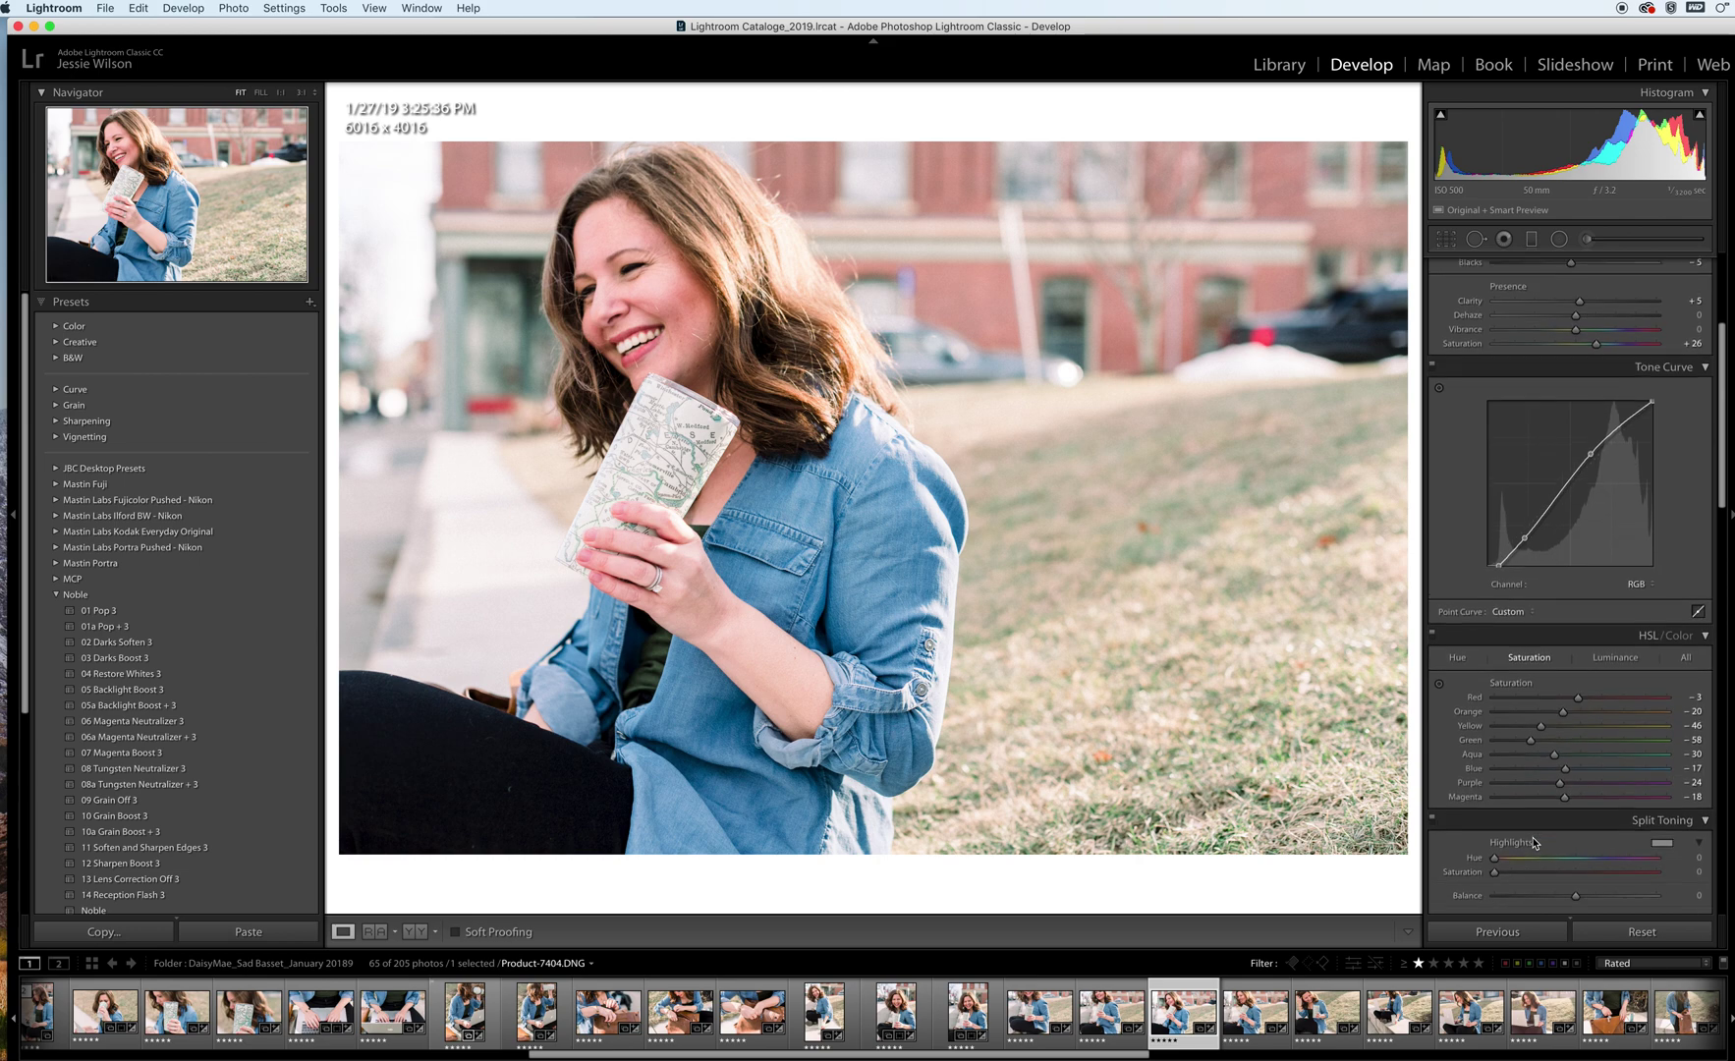
scroll(1534, 843, "down", 9)
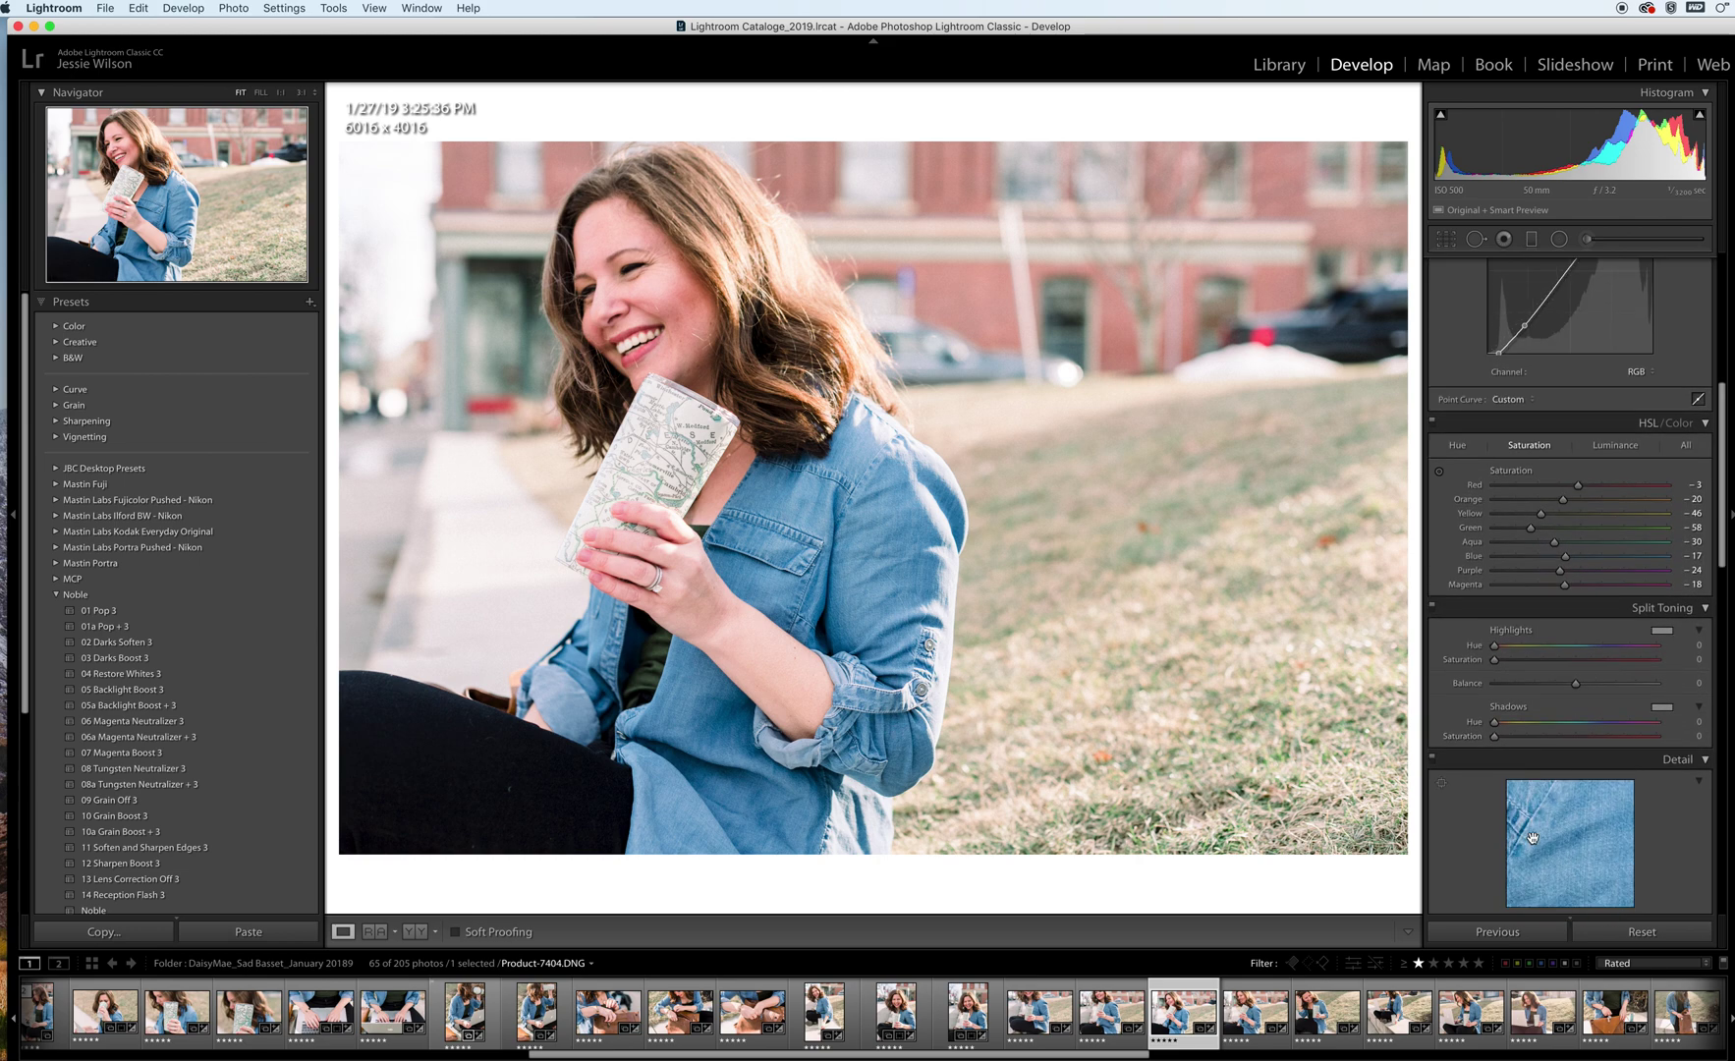